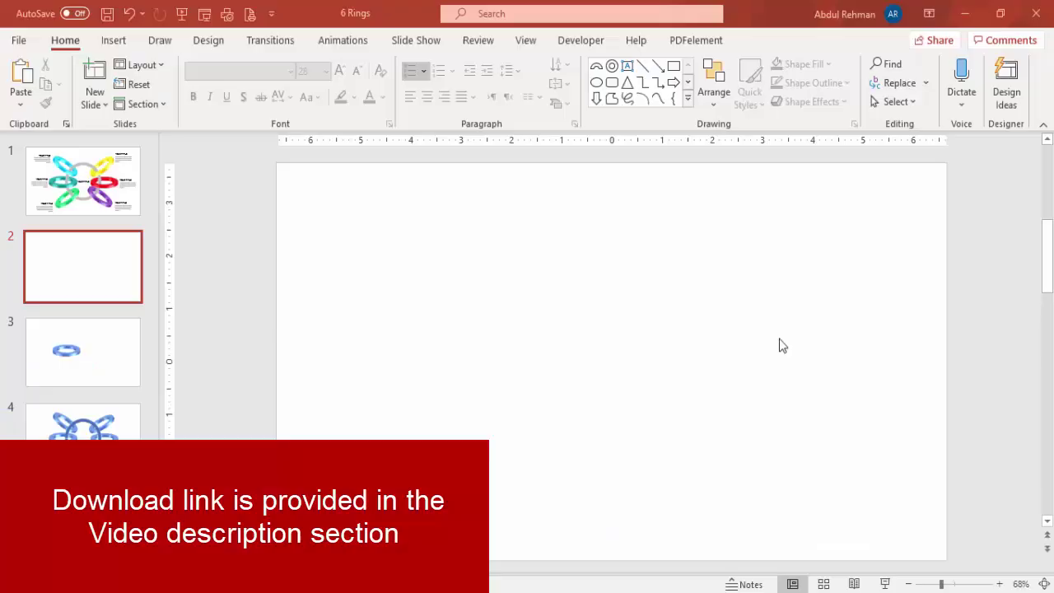
# Step: Show the slide guides and draw a Circle: Hollow donut on the blank slide
pyautogui.click(524, 41)
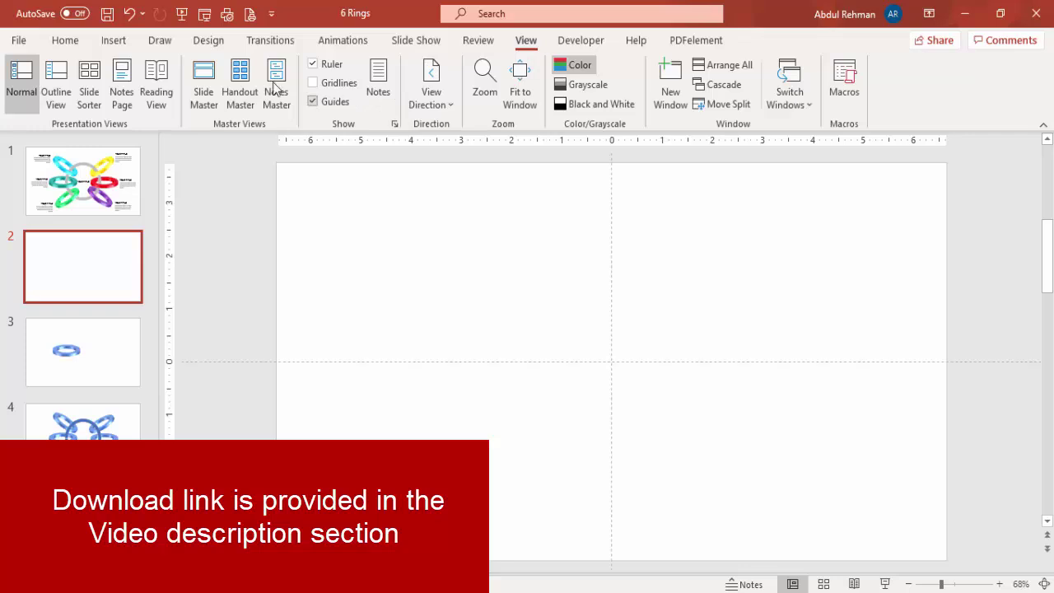
pyautogui.click(113, 40)
pyautogui.click(248, 109)
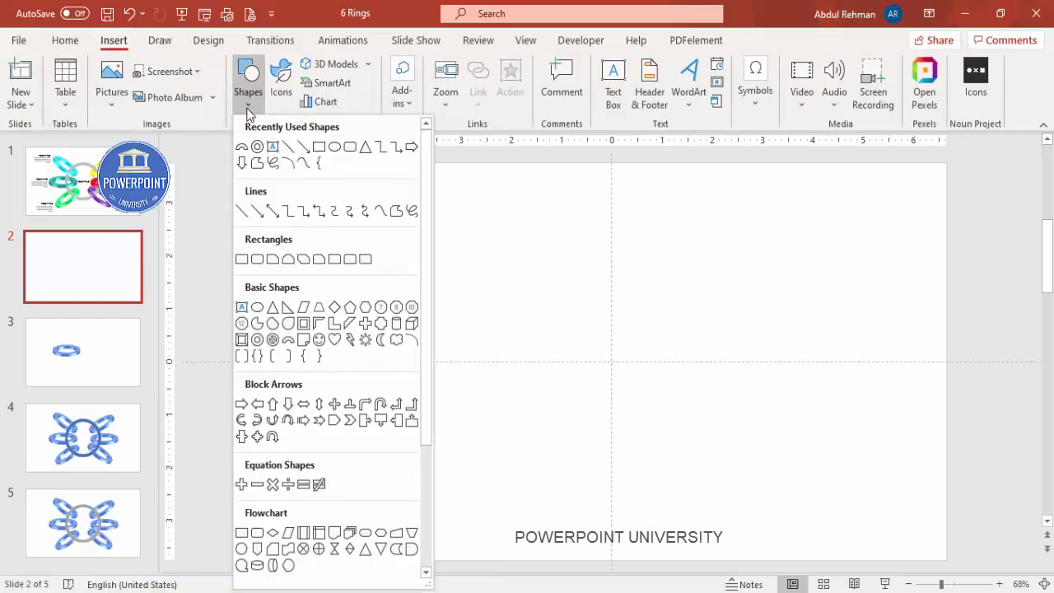
pyautogui.click(256, 340)
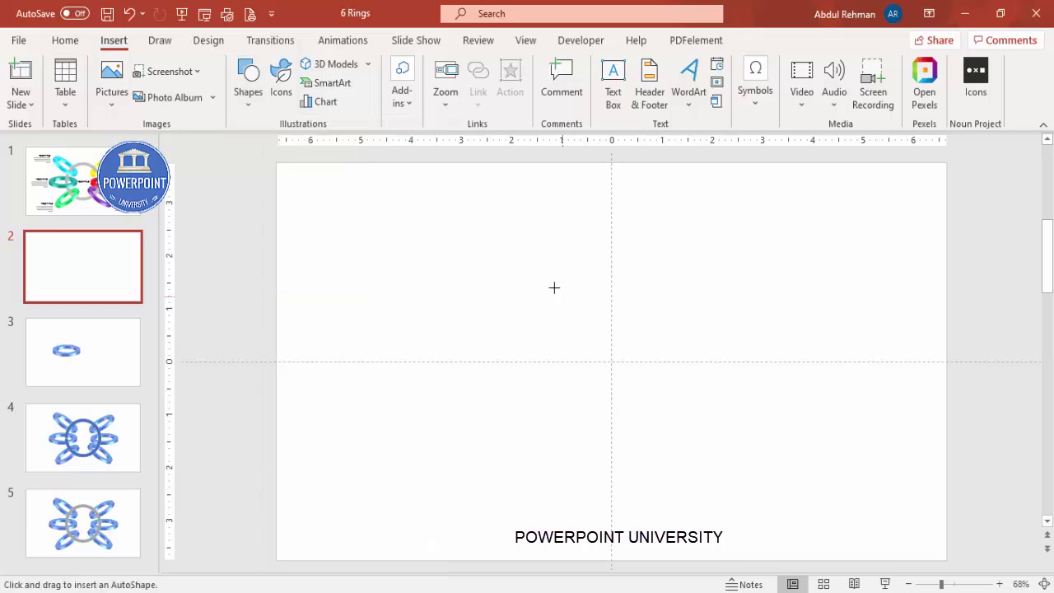
pyautogui.moveTo(554, 287); pyautogui.dragTo(671, 478)
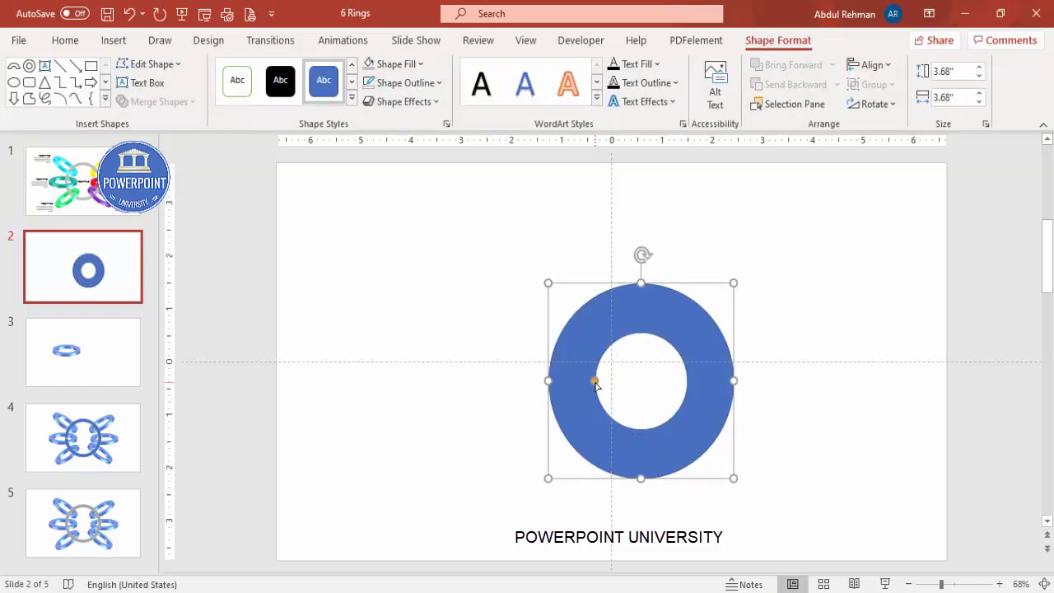
# Step: Thin the donut's ring to a narrow band and give it no outline
pyautogui.moveTo(596, 383); pyautogui.dragTo(574, 386)
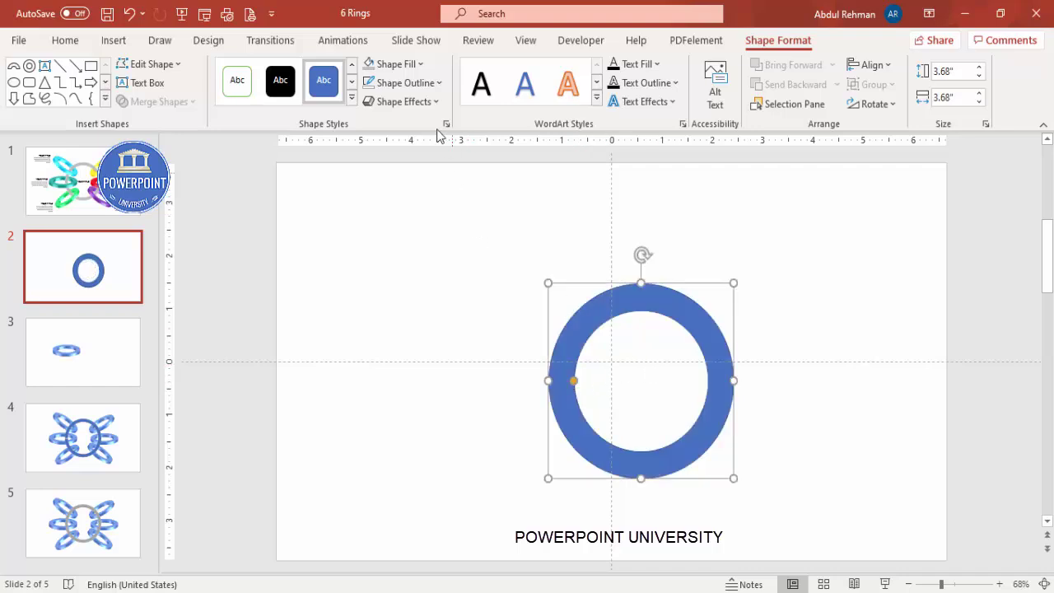
pyautogui.click(403, 82)
pyautogui.click(464, 308)
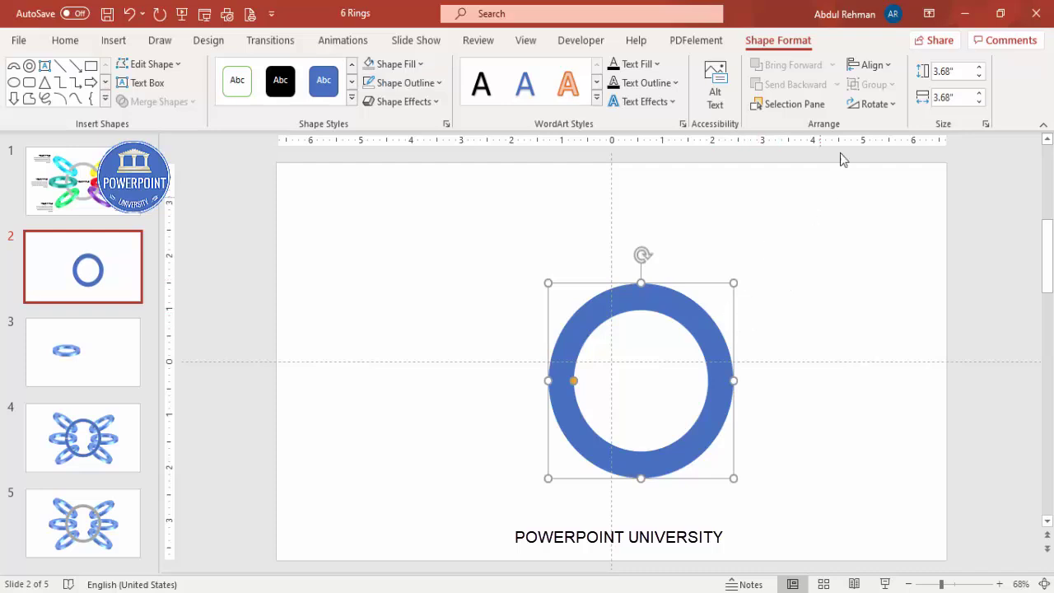
# Step: Align the ring to the centre and middle of the slide
pyautogui.click(870, 65)
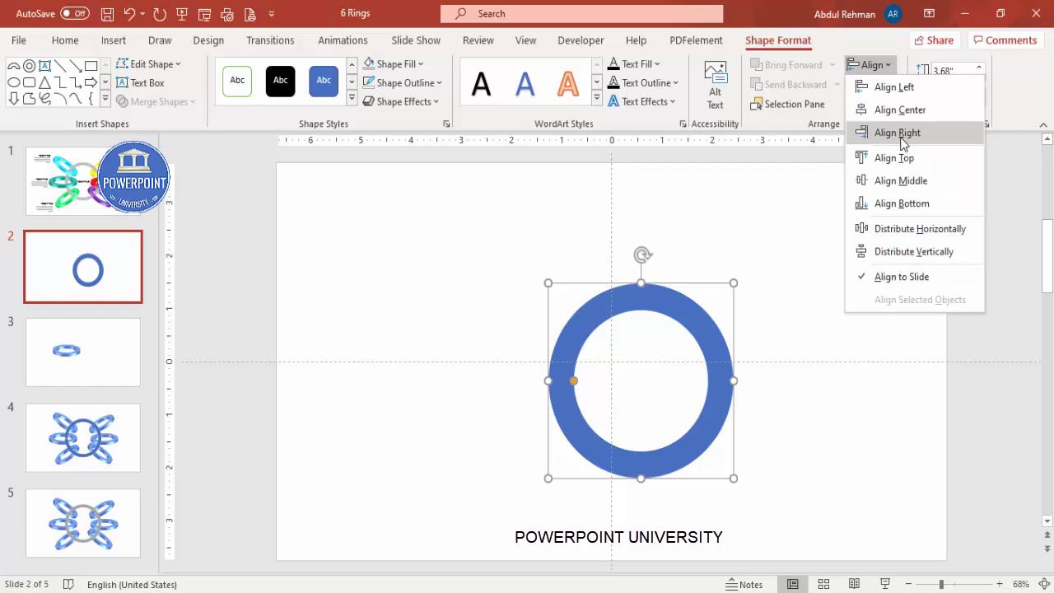
pyautogui.click(891, 110)
pyautogui.click(870, 65)
pyautogui.click(898, 178)
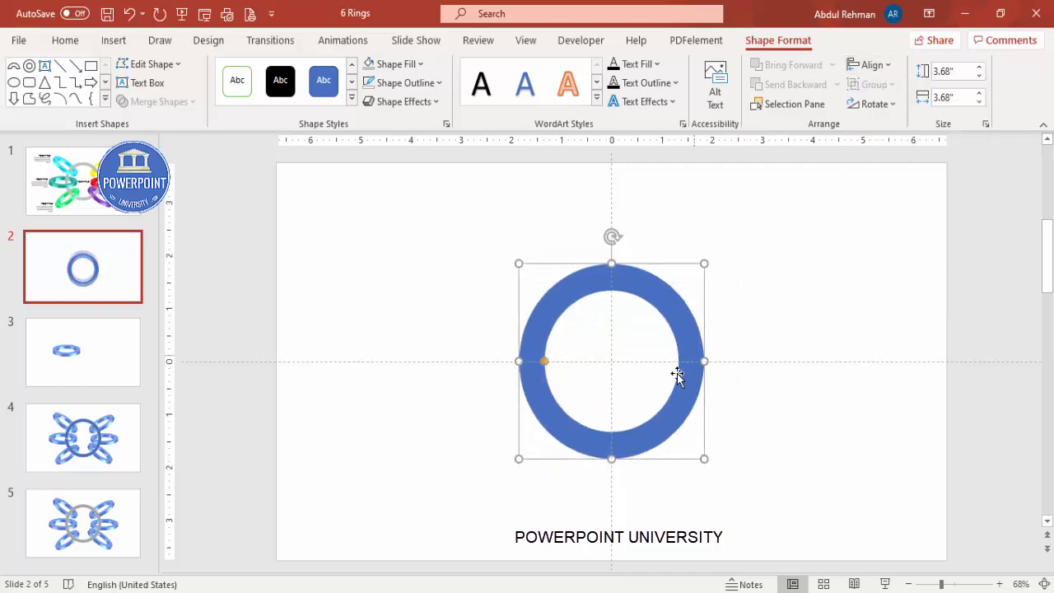
# Step: Apply the Off Axis 2: Top 3-D rotation preset to the ring in Format Shape
pyautogui.rightClick(681, 321)
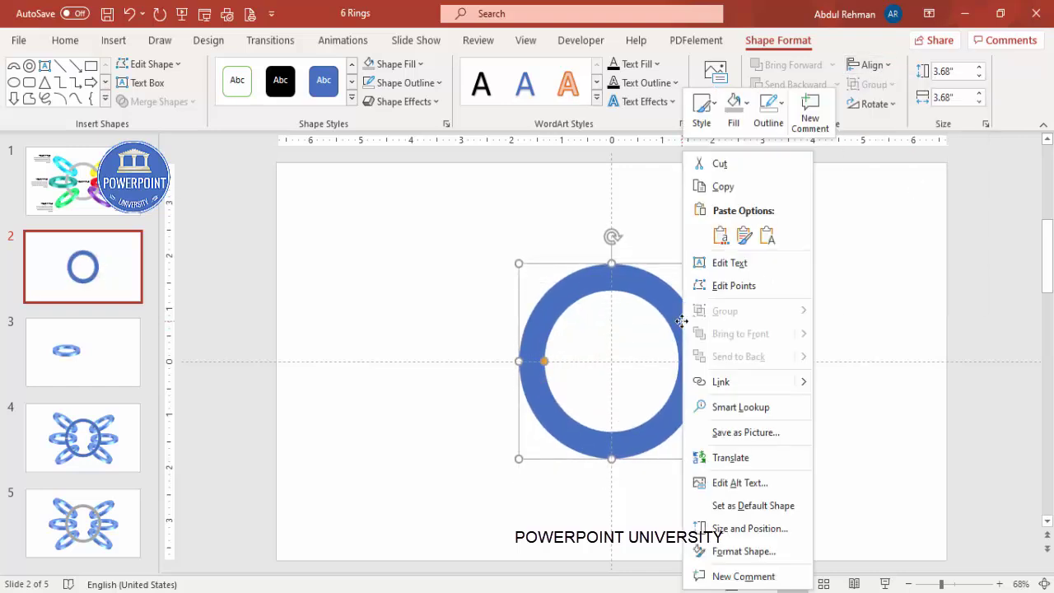
pyautogui.click(783, 552)
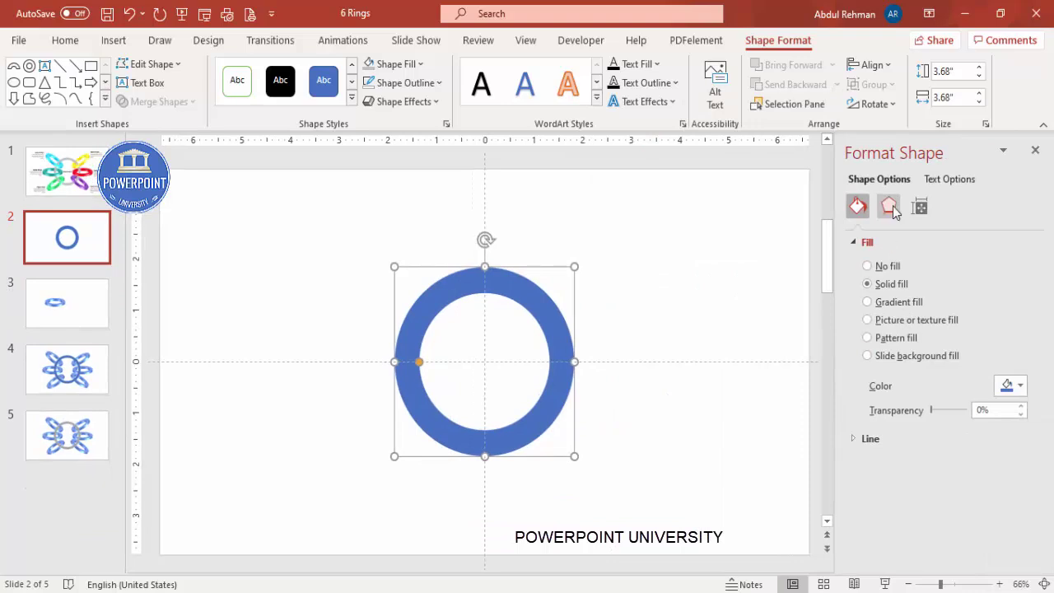
pyautogui.click(889, 207)
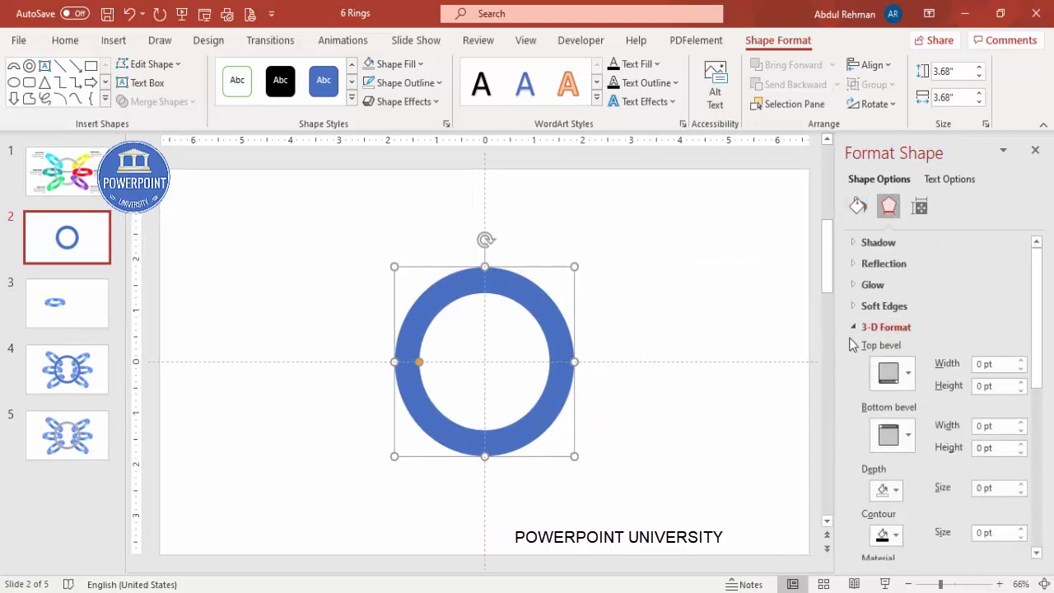
pyautogui.click(856, 327)
pyautogui.click(1021, 376)
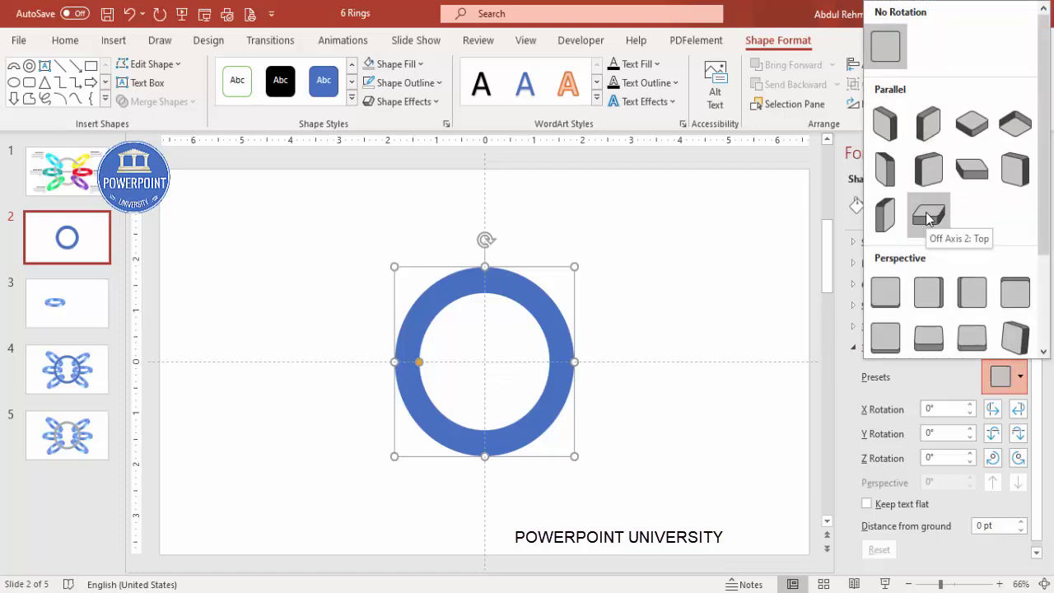
pyautogui.click(928, 216)
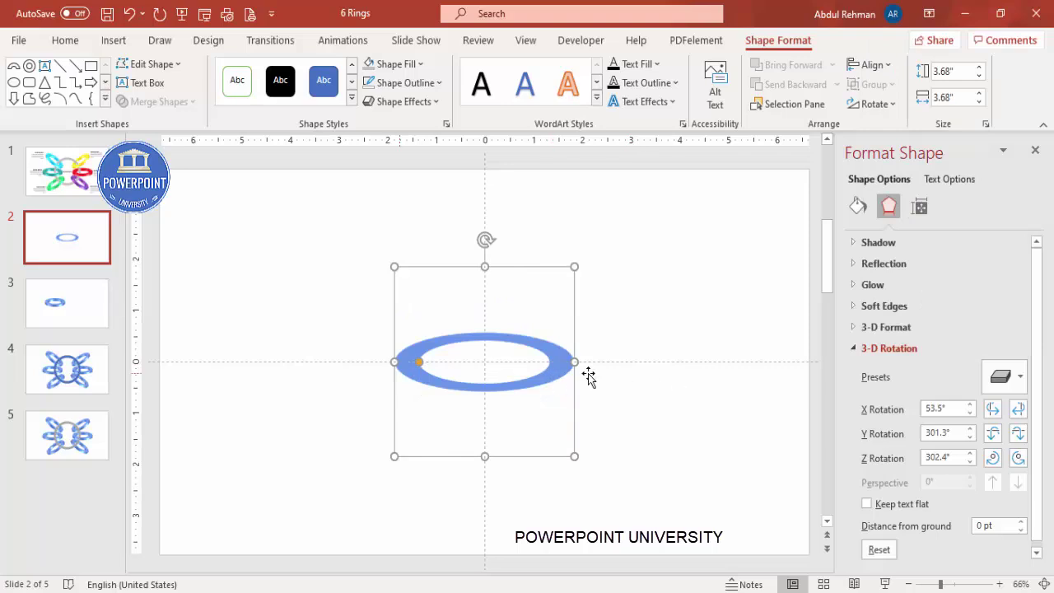
pyautogui.click(900, 330)
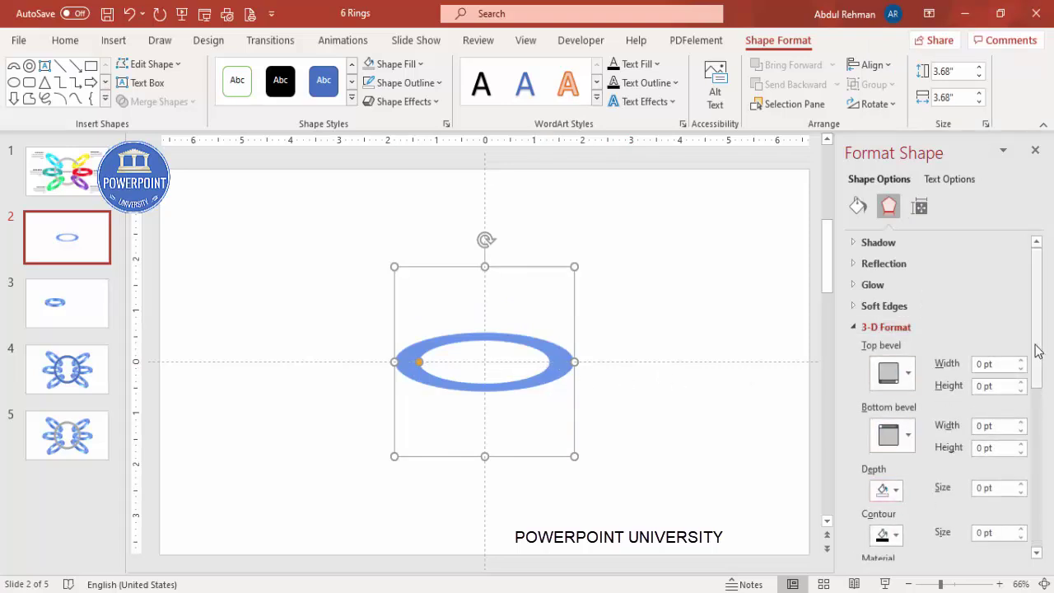
# Step: Raise the ring's 3-D Depth size to 20.5 pt
pyautogui.moveTo(1037, 349); pyautogui.dragTo(1037, 391)
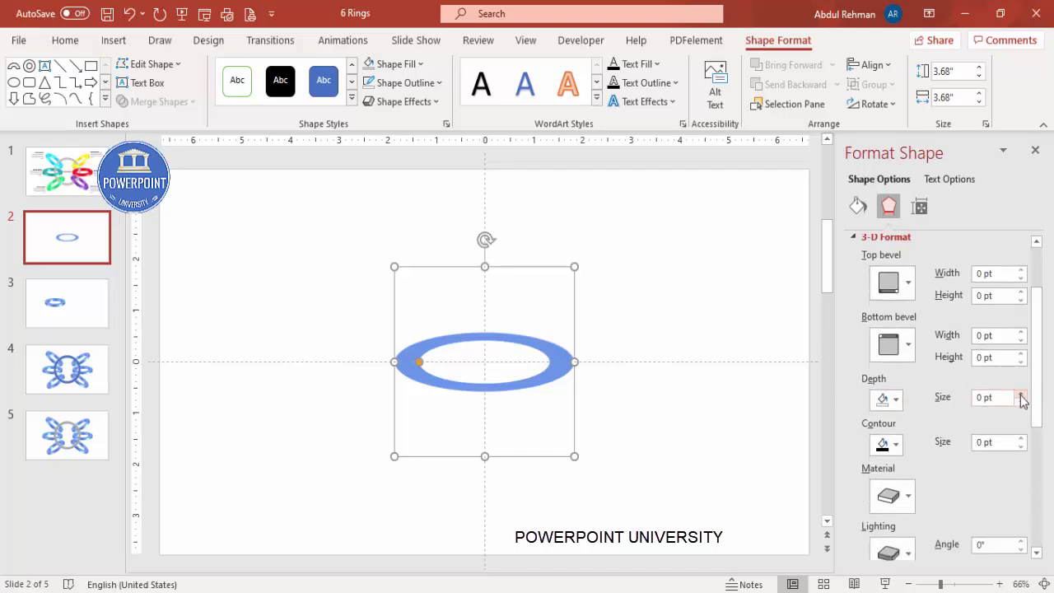
pyautogui.click(1021, 394)
pyautogui.click(1021, 394)
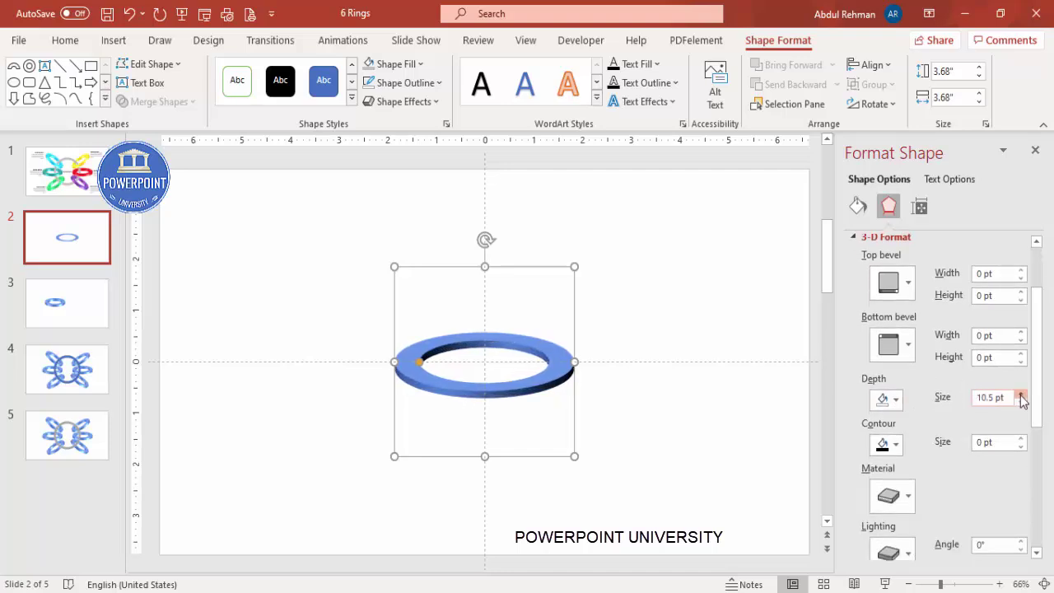
pyautogui.click(1021, 394)
pyautogui.click(1021, 394)
pyautogui.click(1021, 394)
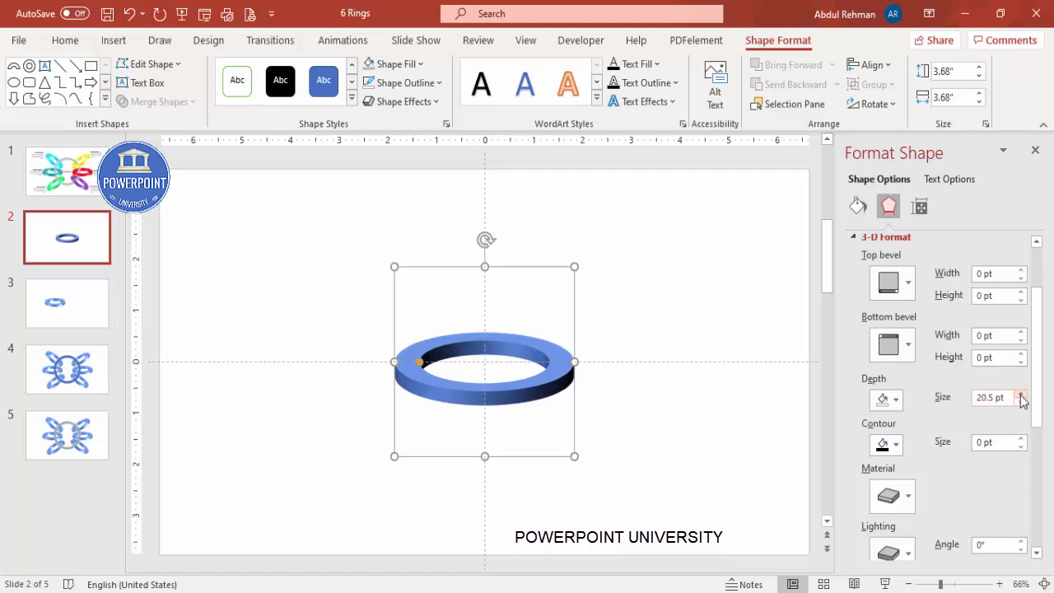
# Step: Give the ring a bright Standard material
pyautogui.moveTo(1041, 400); pyautogui.dragTo(1035, 440)
pyautogui.click(905, 465)
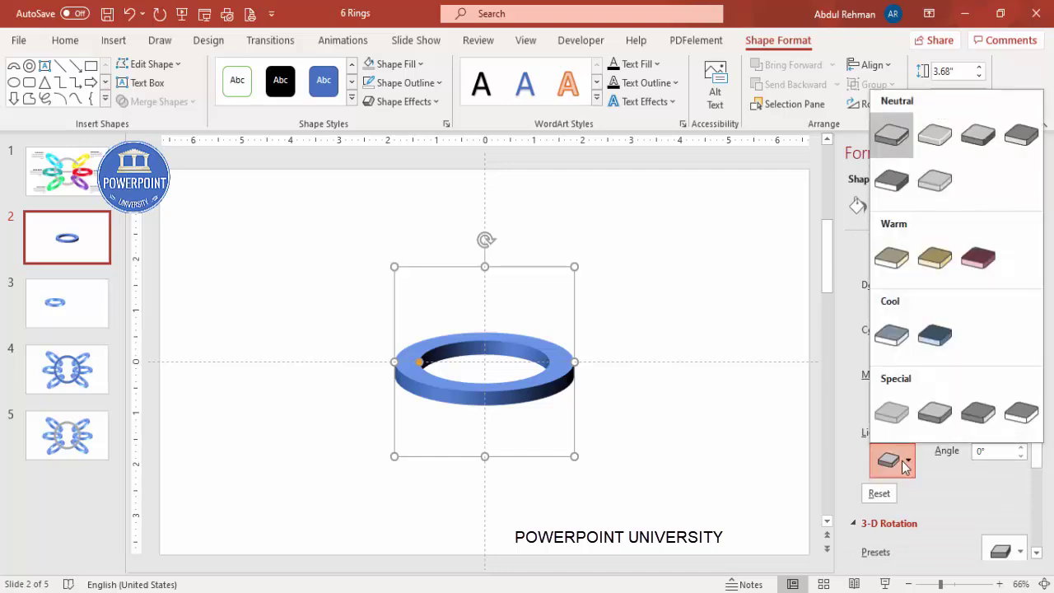
pyautogui.click(906, 466)
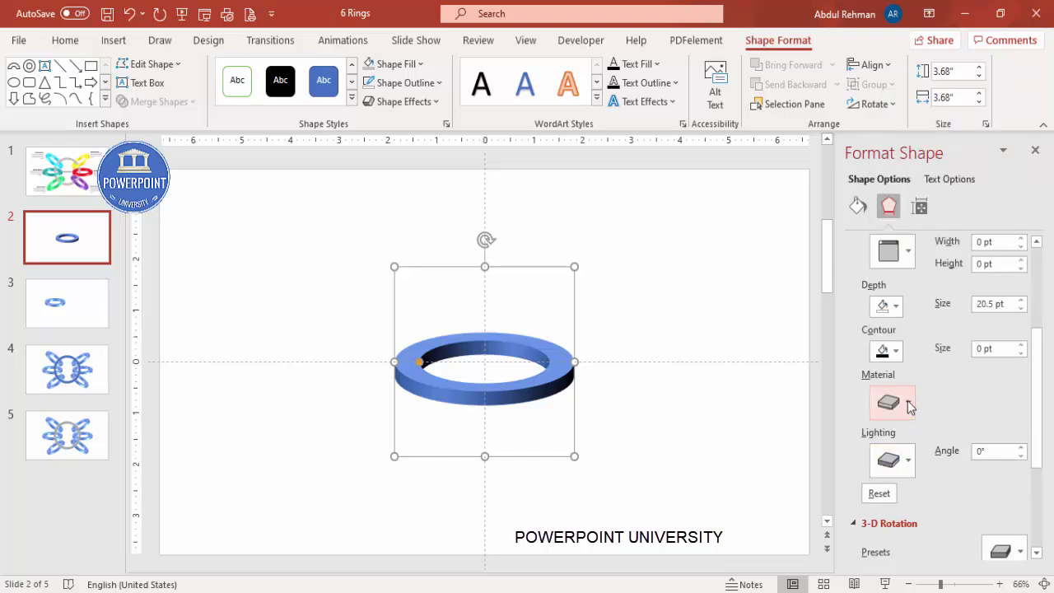
pyautogui.click(906, 403)
pyautogui.click(900, 209)
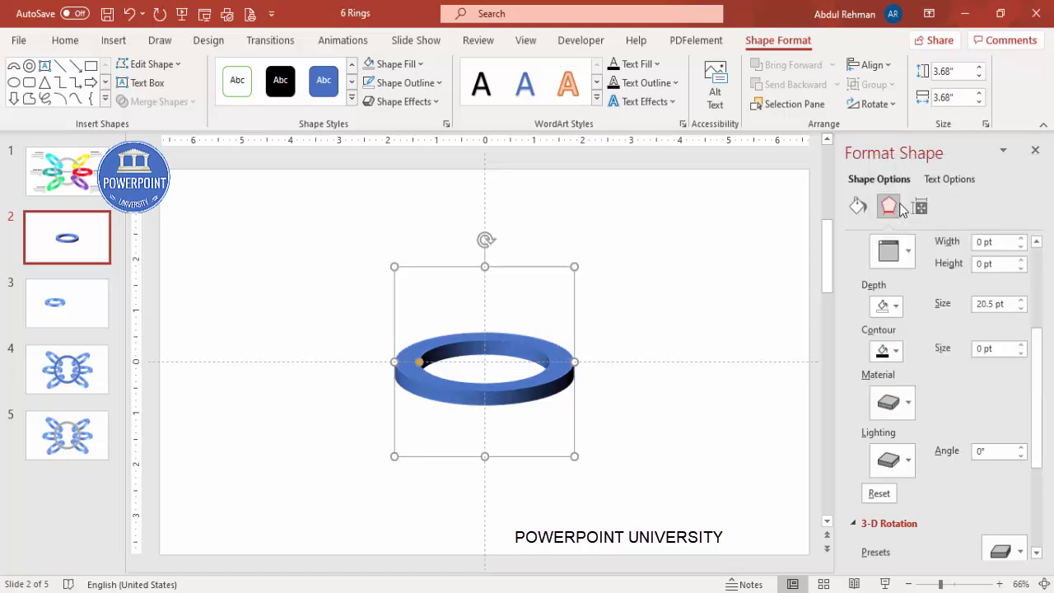
pyautogui.click(908, 403)
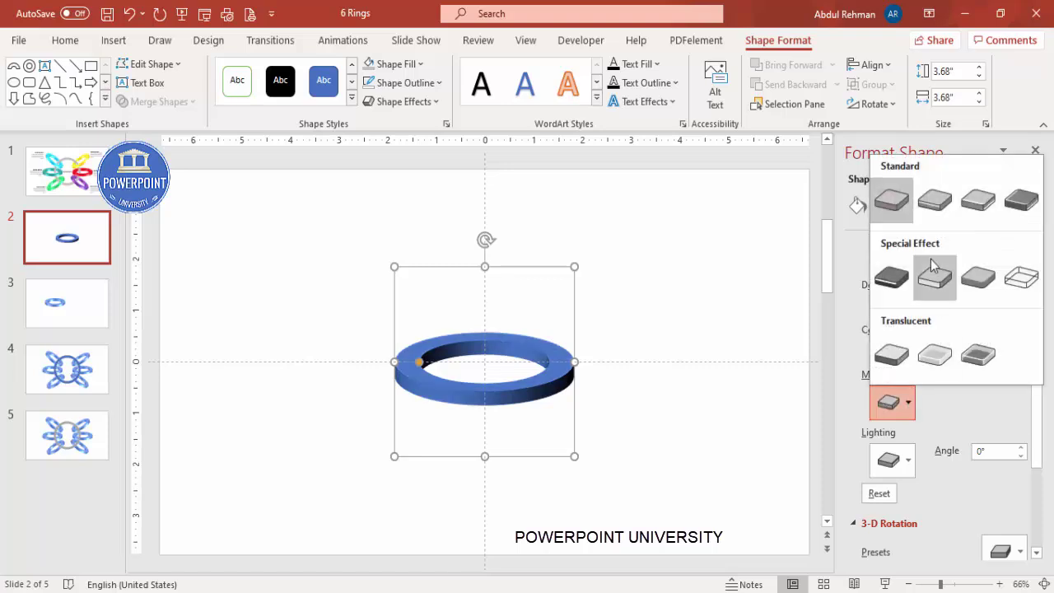
pyautogui.click(934, 205)
# Step: Set the ring's lighting to the first Special lighting preset
pyautogui.click(905, 463)
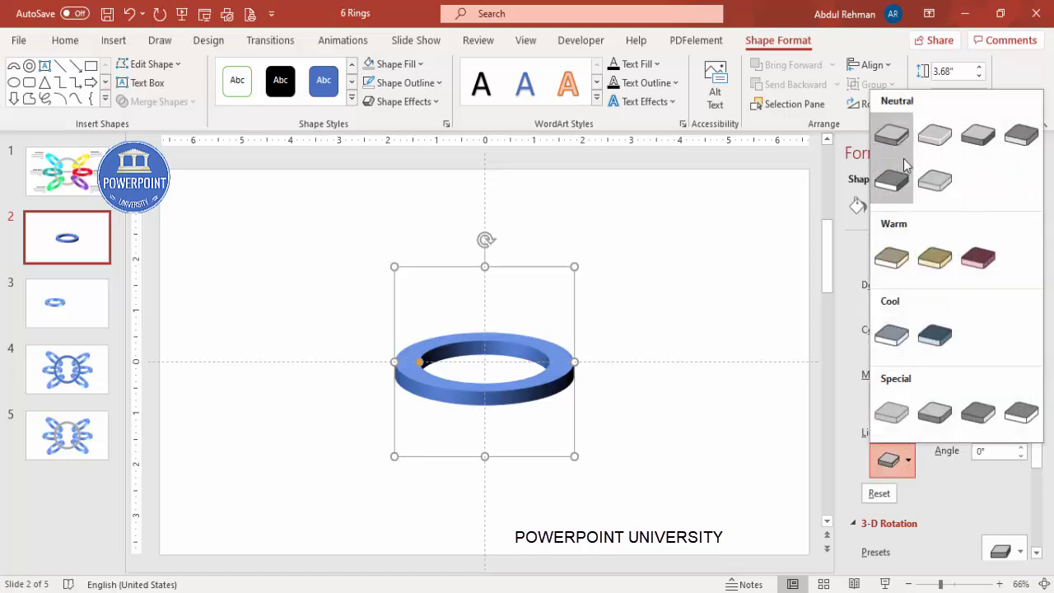
pyautogui.click(936, 140)
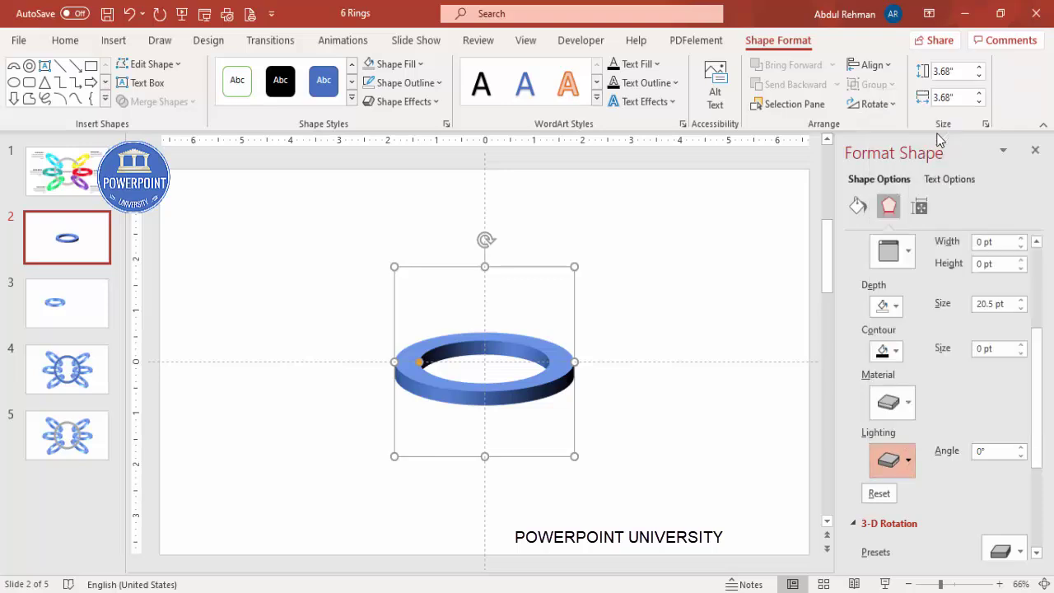
pyautogui.click(890, 454)
pyautogui.click(934, 411)
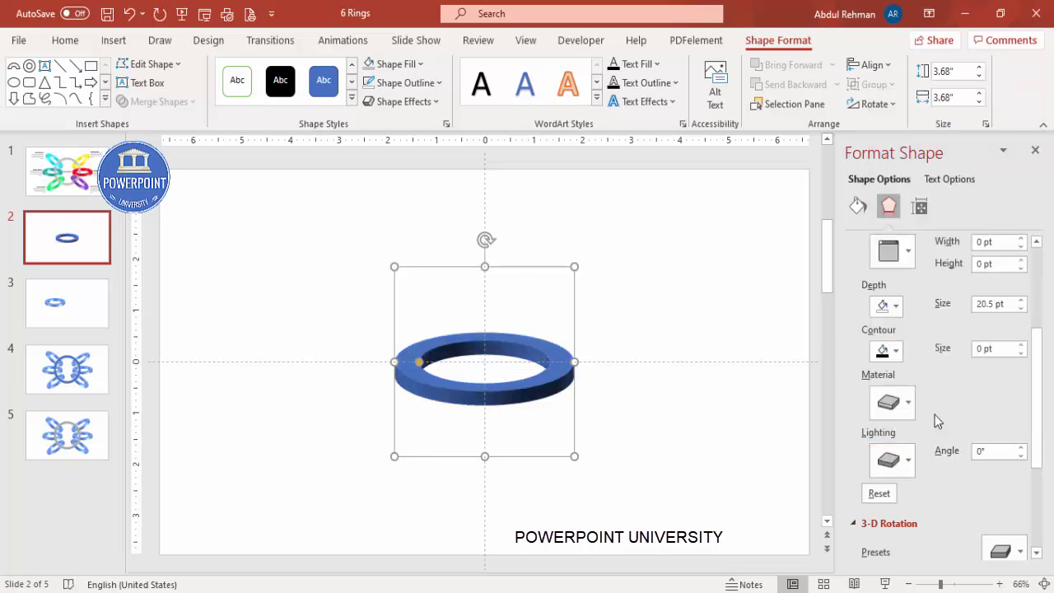
pyautogui.click(891, 457)
pyautogui.click(889, 416)
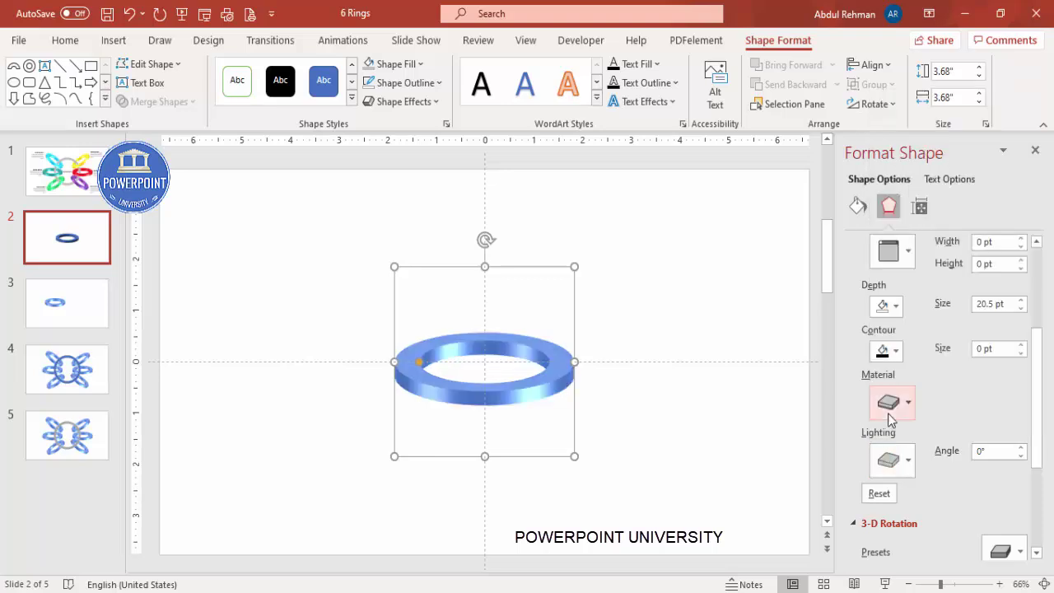
pyautogui.click(894, 463)
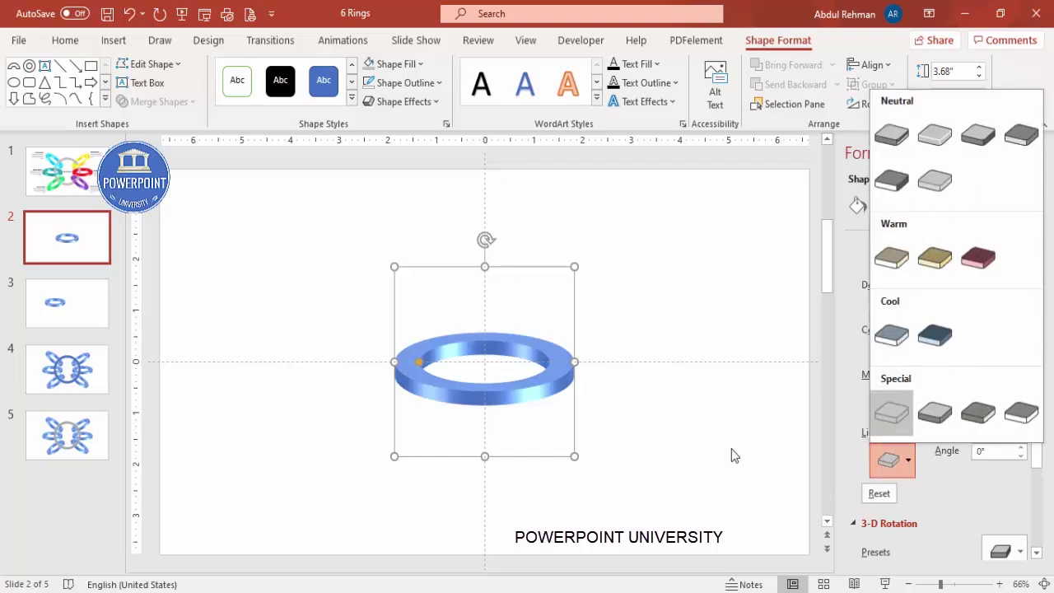
pyautogui.click(624, 413)
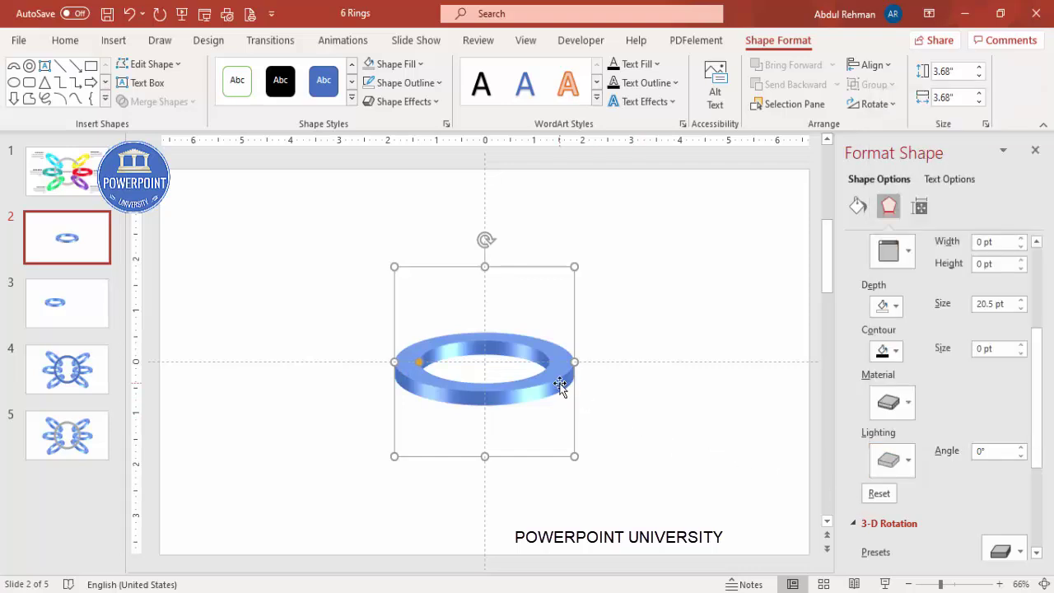
# Step: Move the ring left of centre and Ctrl-drag copies to its right and below it
pyautogui.moveTo(557, 387); pyautogui.dragTo(427, 380)
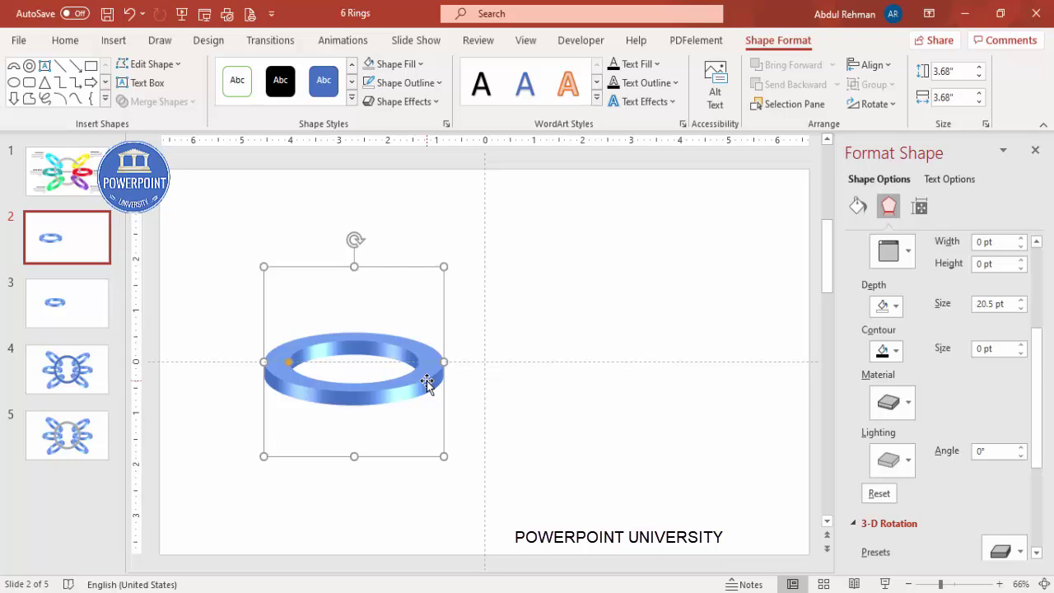
pyautogui.moveTo(426, 383); pyautogui.dragTo(675, 384)
pyautogui.click(418, 386)
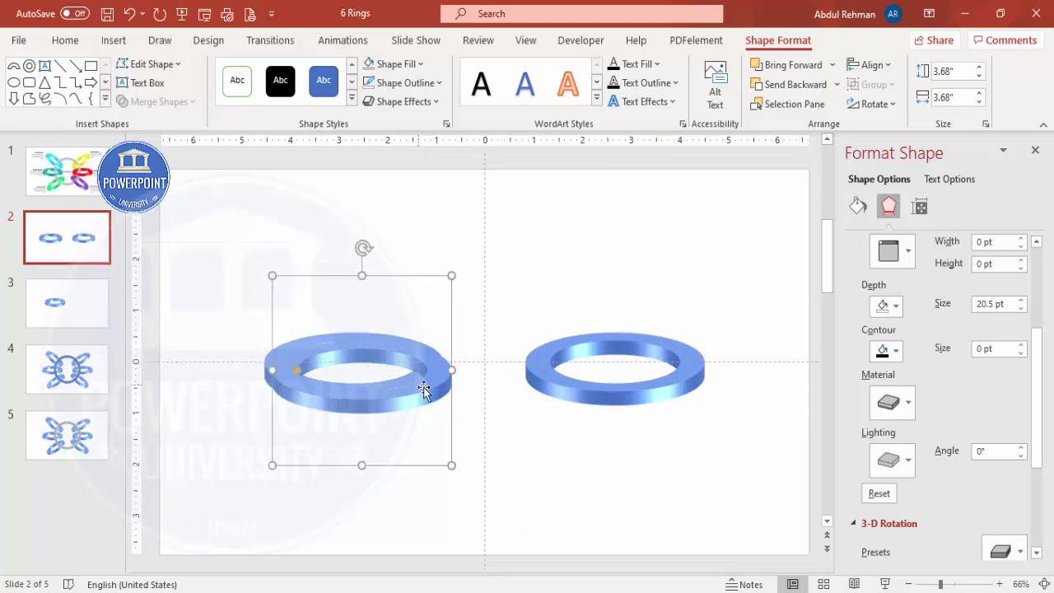
pyautogui.moveTo(428, 388); pyautogui.dragTo(440, 460)
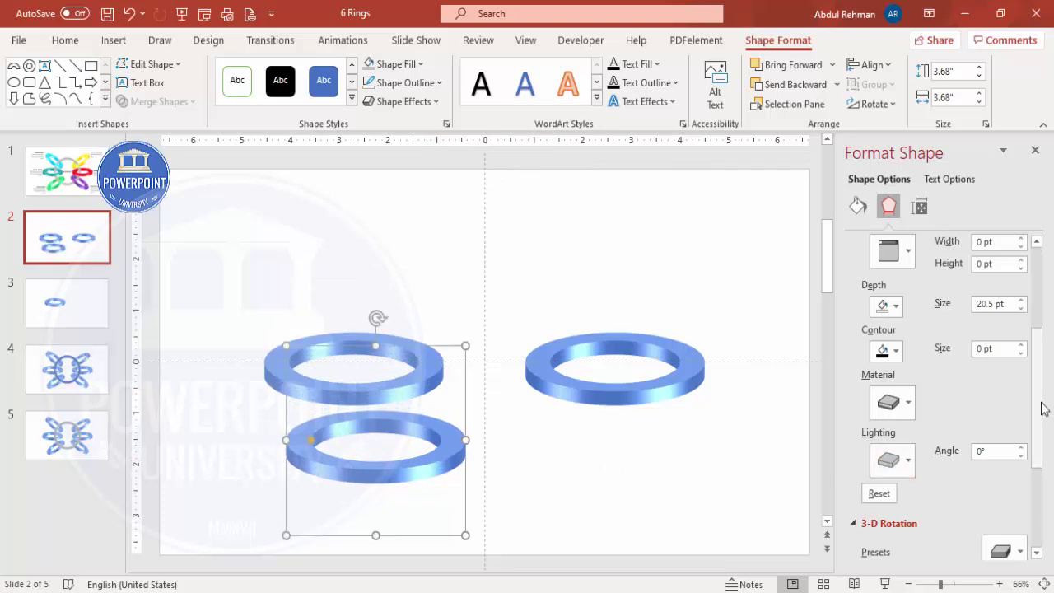
pyautogui.moveTo(1041, 405); pyautogui.dragTo(1043, 436)
pyautogui.scroll(-3, 1044, 437)
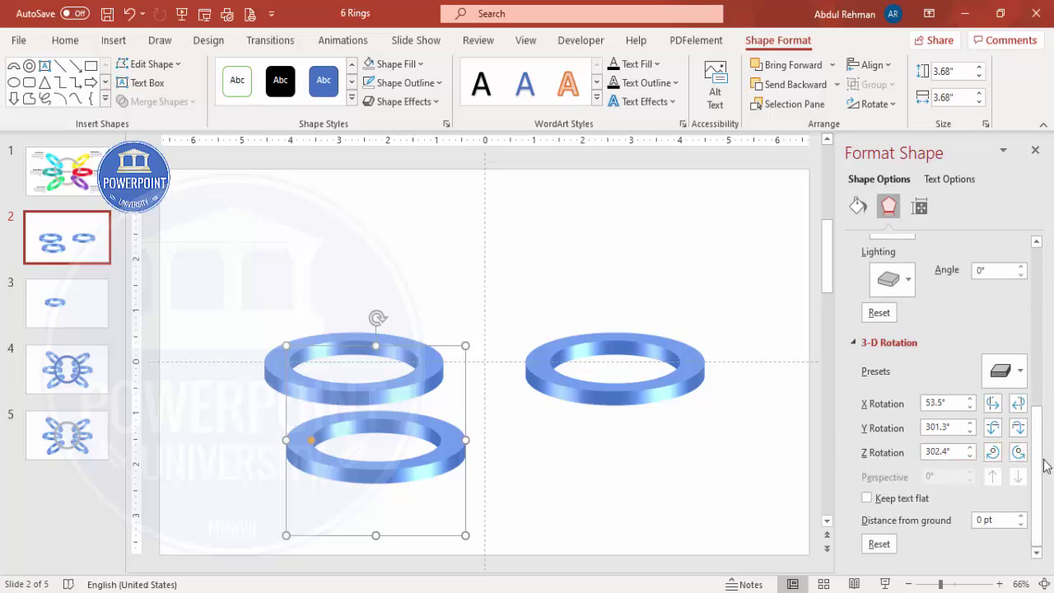
# Step: Tilt the lower-left ring to Z rotation 327.4° and nudge it lower
pyautogui.click(992, 453)
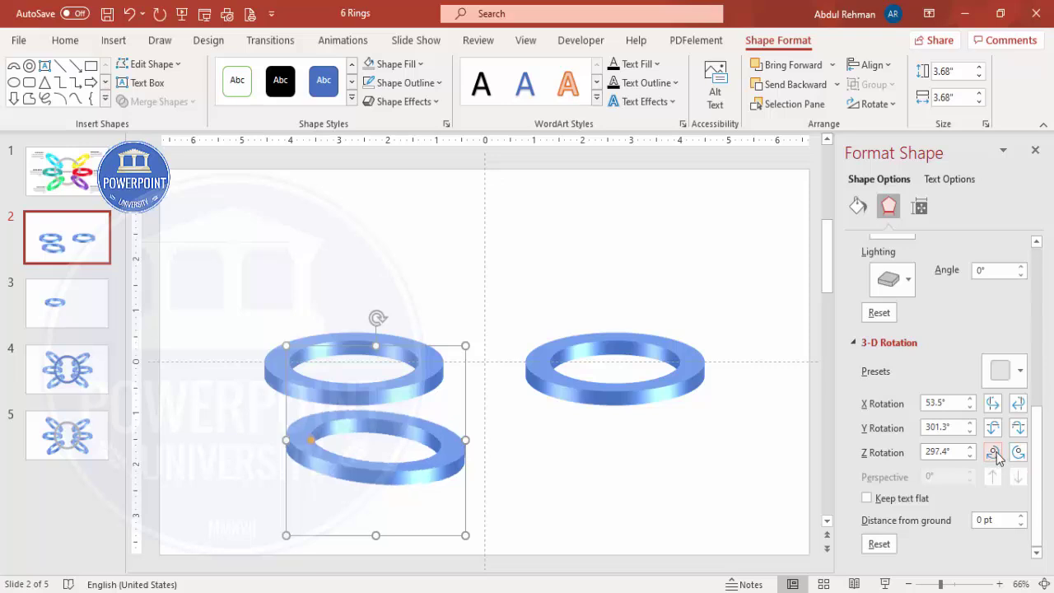
pyautogui.click(1018, 454)
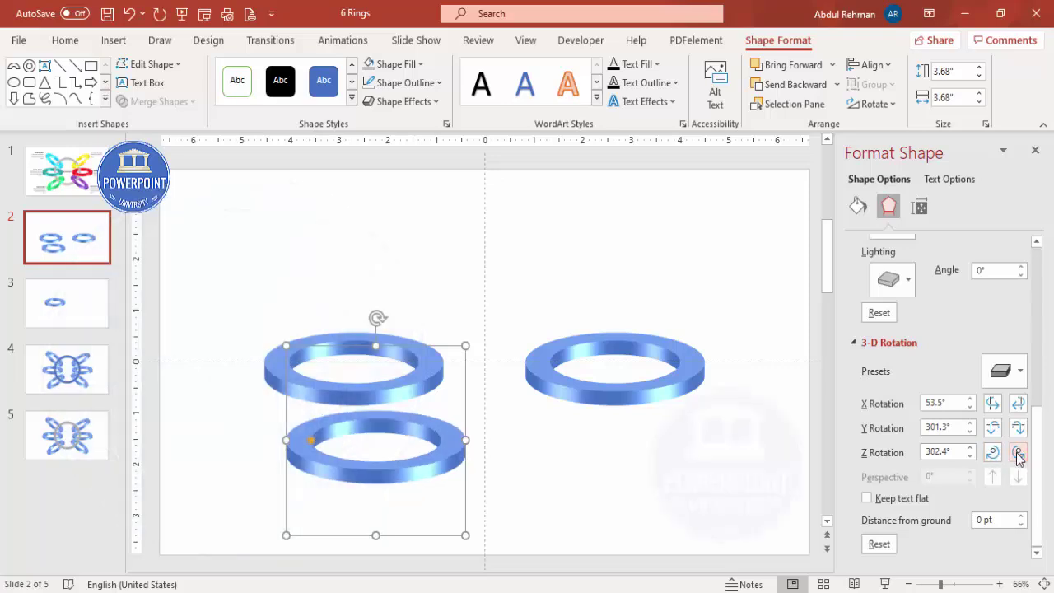
pyautogui.click(1017, 453)
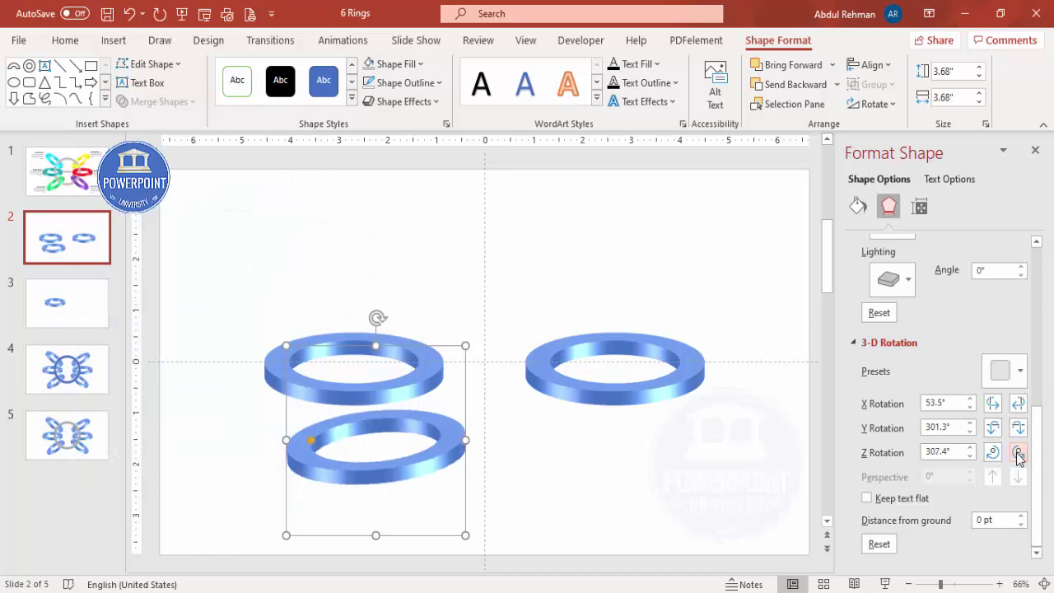
pyautogui.click(1017, 454)
pyautogui.click(1017, 454)
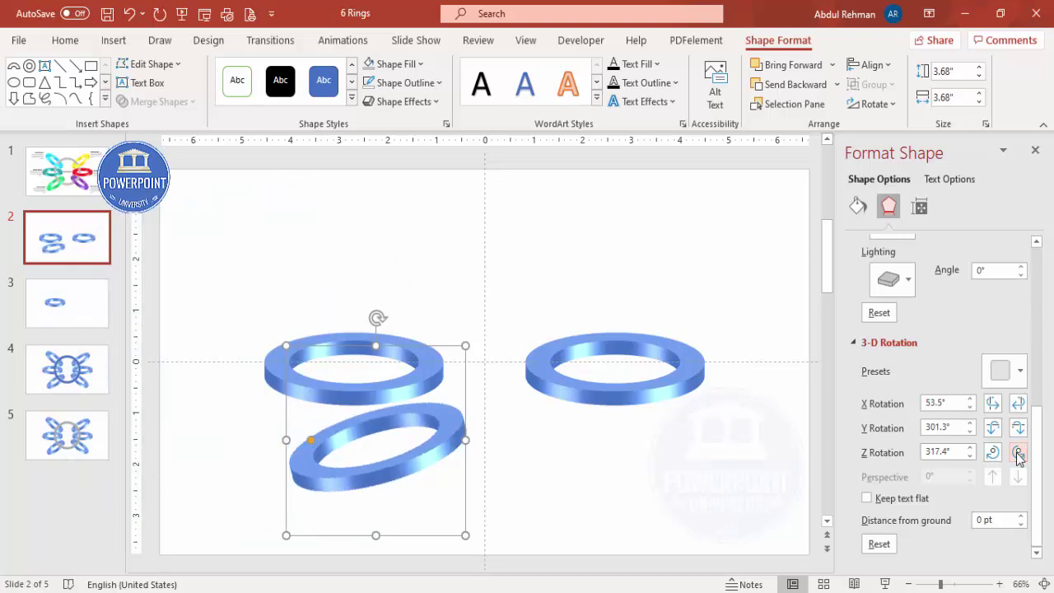
pyautogui.click(1017, 453)
pyautogui.click(1017, 453)
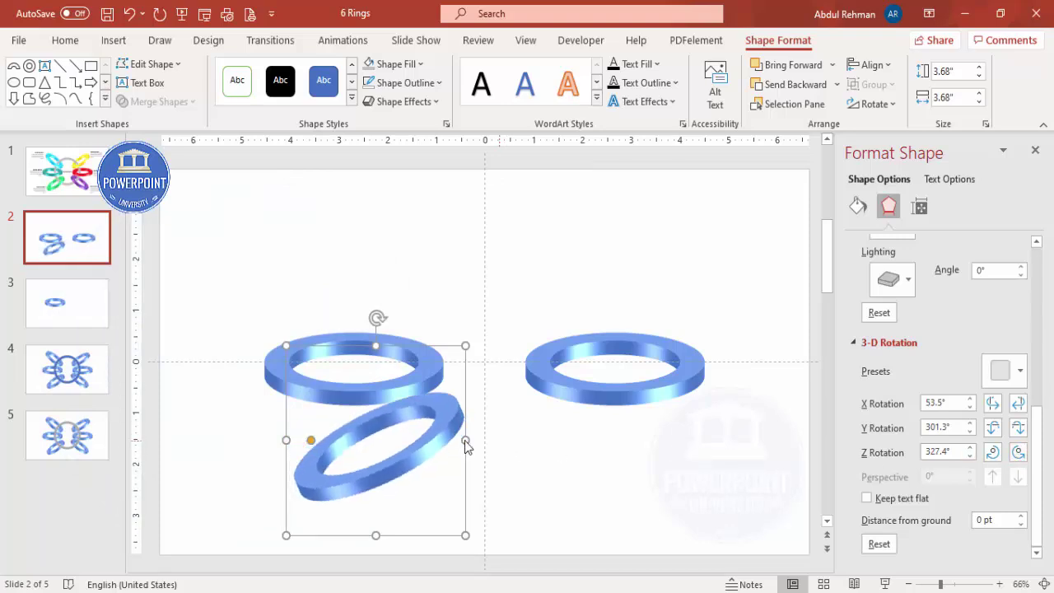
pyautogui.moveTo(442, 447); pyautogui.dragTo(451, 463)
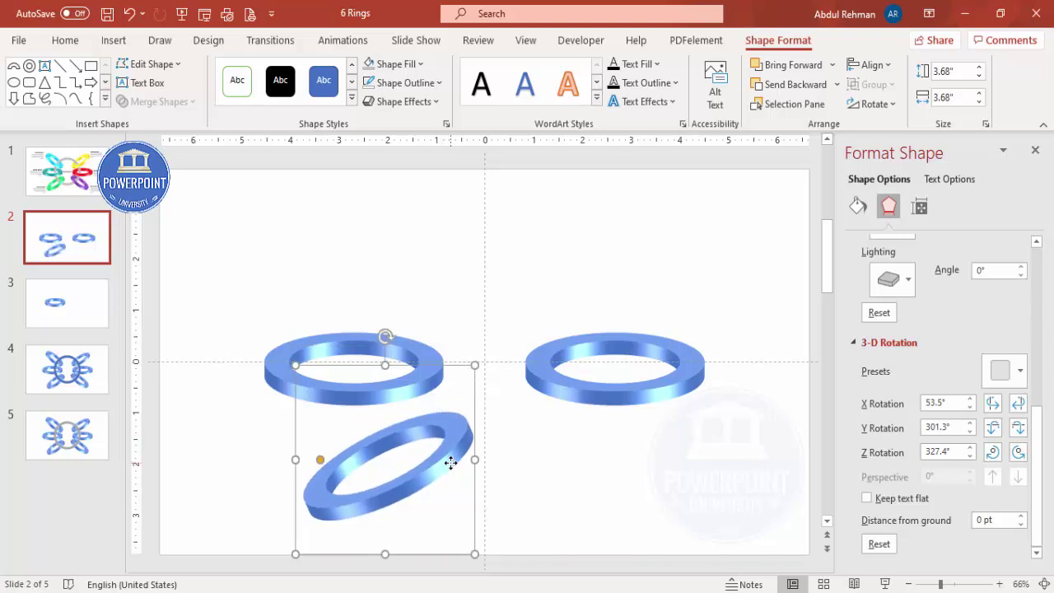
# Step: Duplicate the middle-left ring above it, lower its Z rotation past 292.4°, and reposition it
pyautogui.click(425, 354)
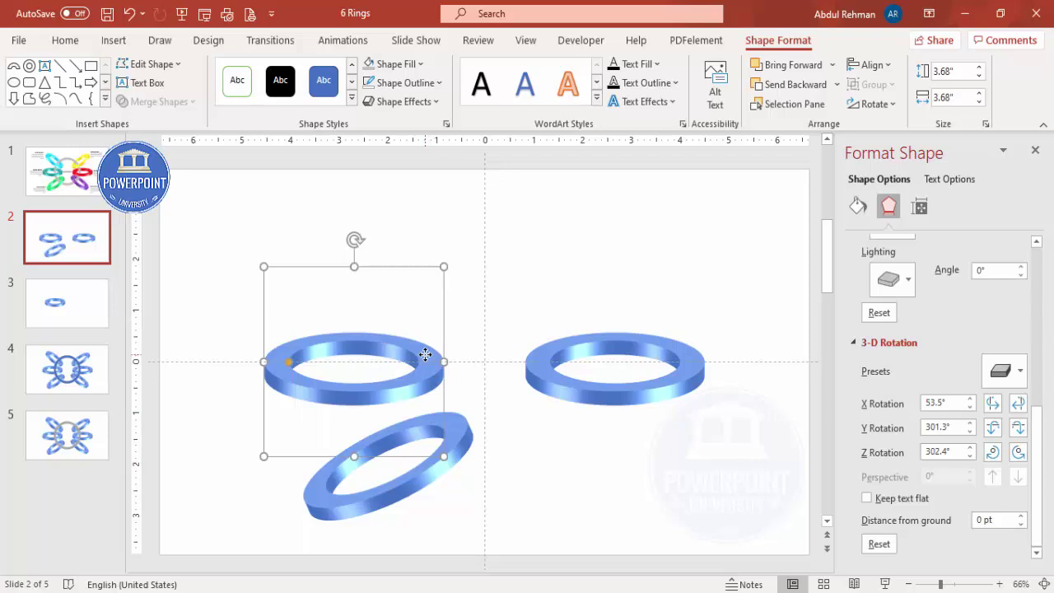
pyautogui.moveTo(434, 369); pyautogui.dragTo(439, 286)
pyautogui.click(993, 451)
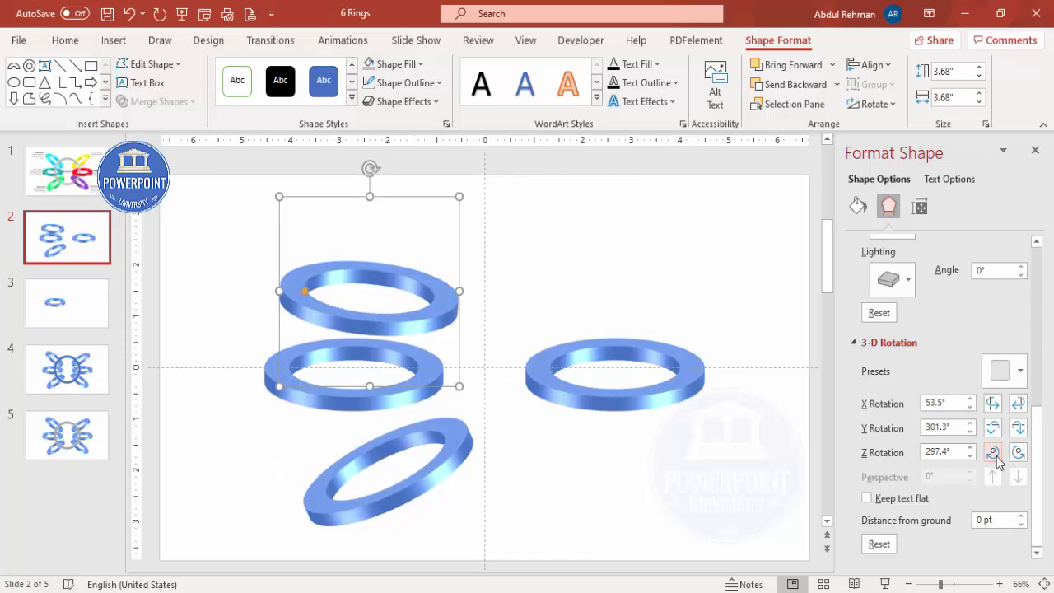
pyautogui.click(992, 452)
pyautogui.click(992, 452)
pyautogui.click(993, 452)
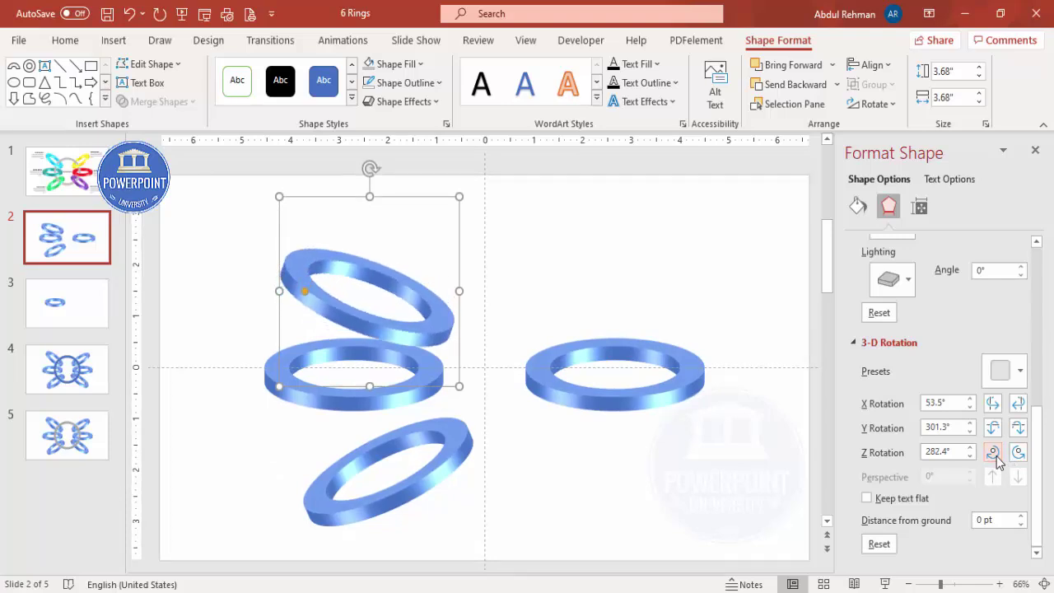
pyautogui.click(993, 451)
pyautogui.moveTo(430, 345); pyautogui.dragTo(462, 302)
# Step: Duplicate the right ring below it and tilt the copy toward Z rotation 272.4°
pyautogui.click(603, 403)
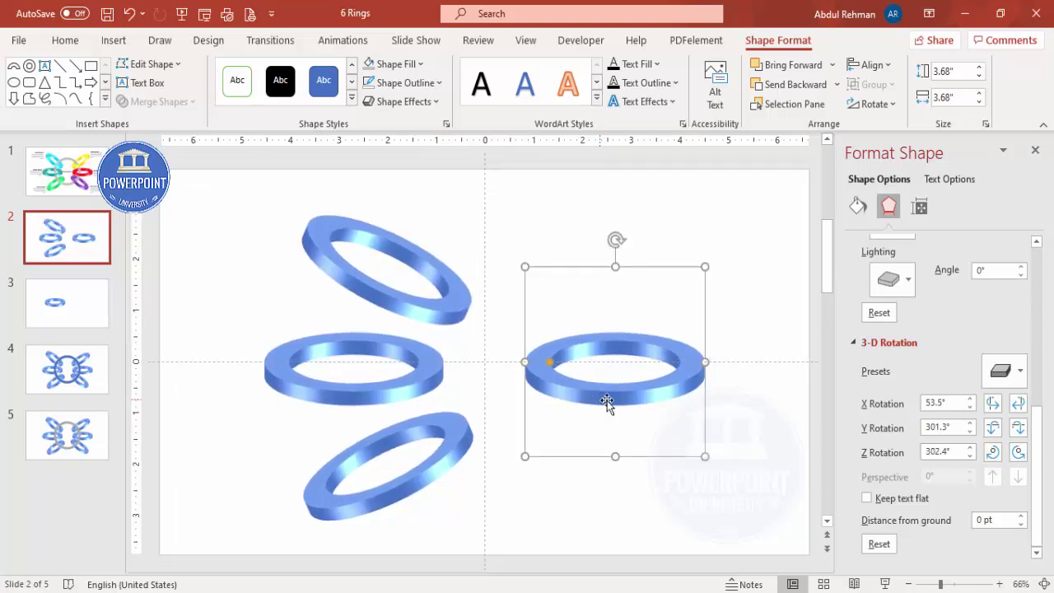
pyautogui.moveTo(630, 418); pyautogui.dragTo(621, 483)
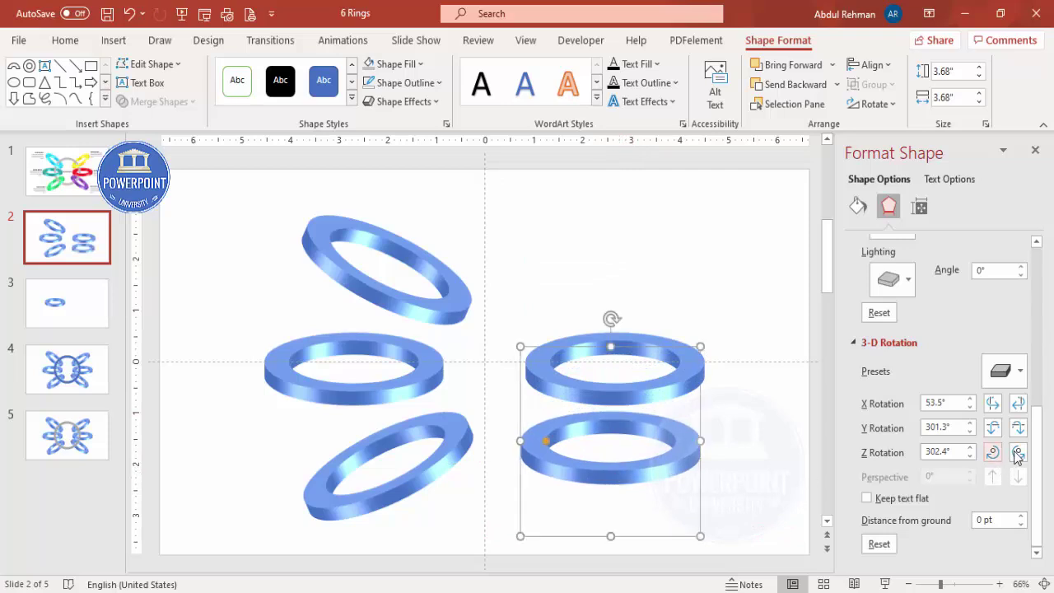
pyautogui.click(1018, 452)
pyautogui.click(993, 452)
pyautogui.click(995, 453)
pyautogui.click(994, 452)
pyautogui.click(994, 452)
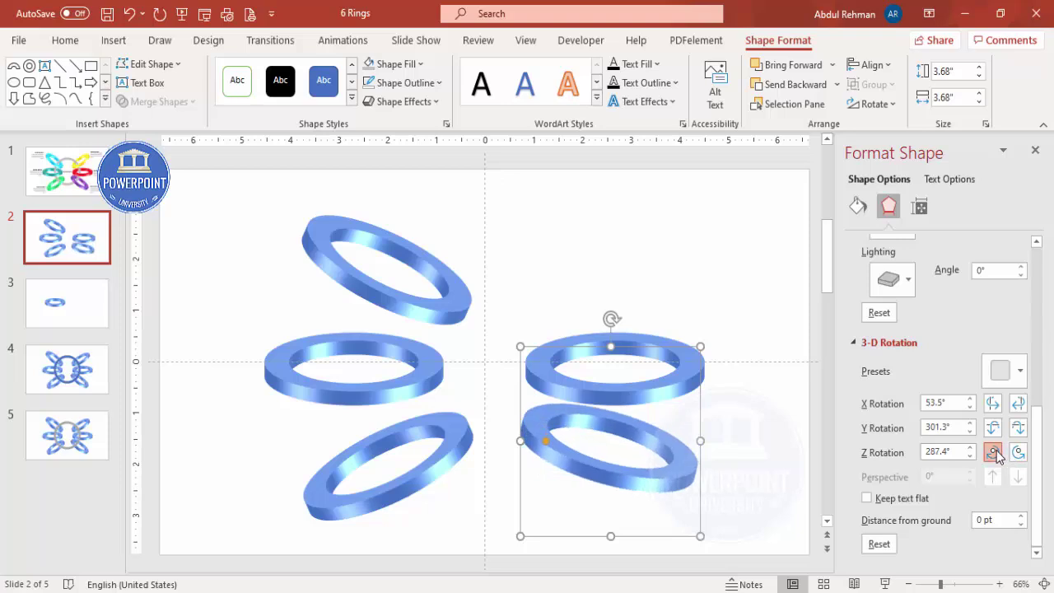
pyautogui.click(994, 452)
pyautogui.click(995, 453)
pyautogui.click(995, 452)
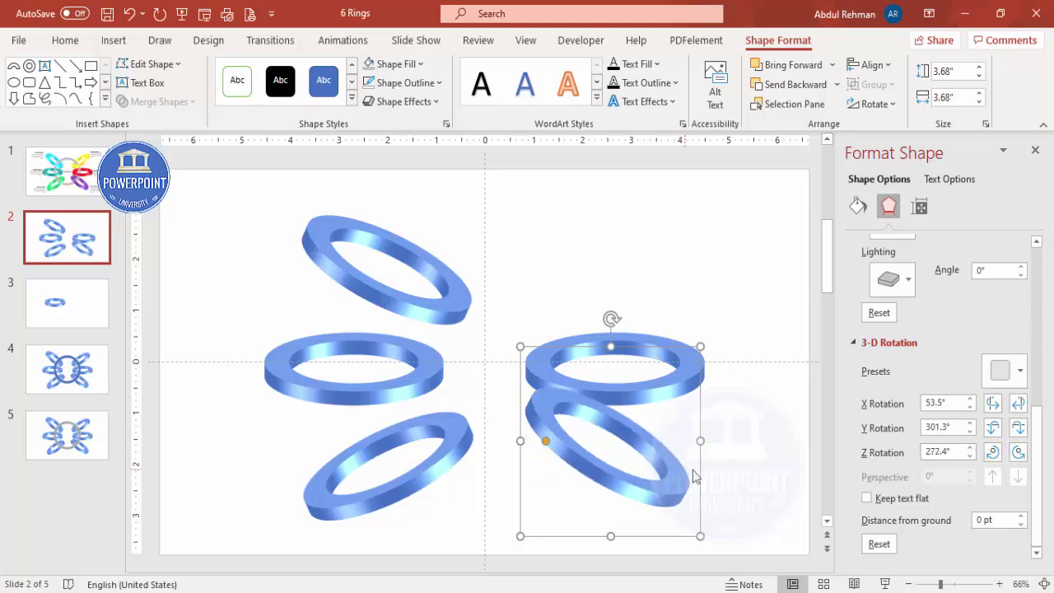
pyautogui.moveTo(698, 471); pyautogui.dragTo(698, 494)
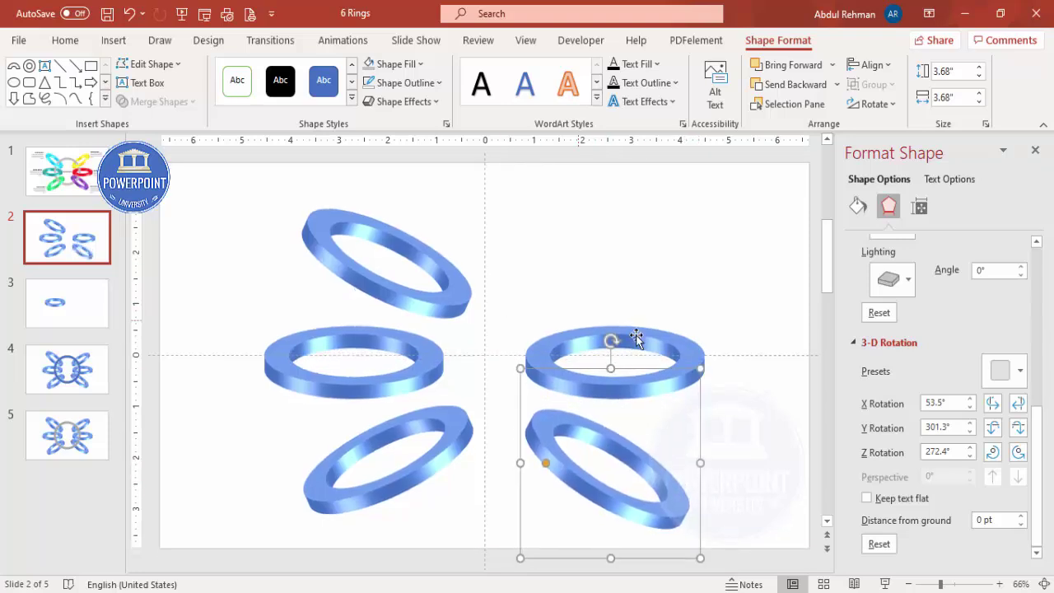
# Step: Duplicate the middle-right ring above it, tilt it toward 327.4°, and move it up
pyautogui.click(671, 342)
pyautogui.moveTo(700, 371); pyautogui.dragTo(702, 302)
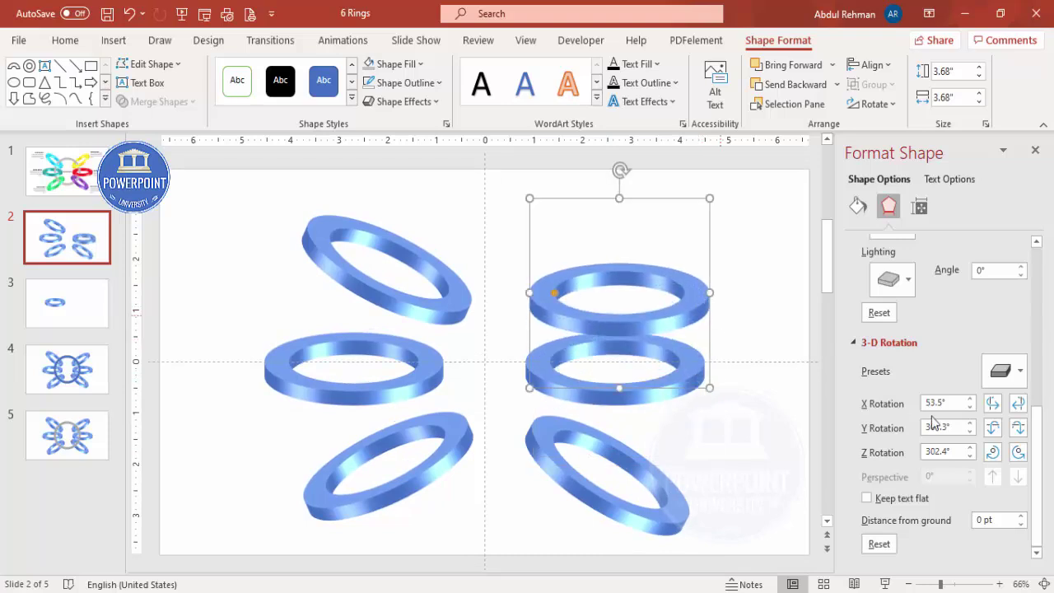
pyautogui.click(992, 452)
pyautogui.click(1018, 452)
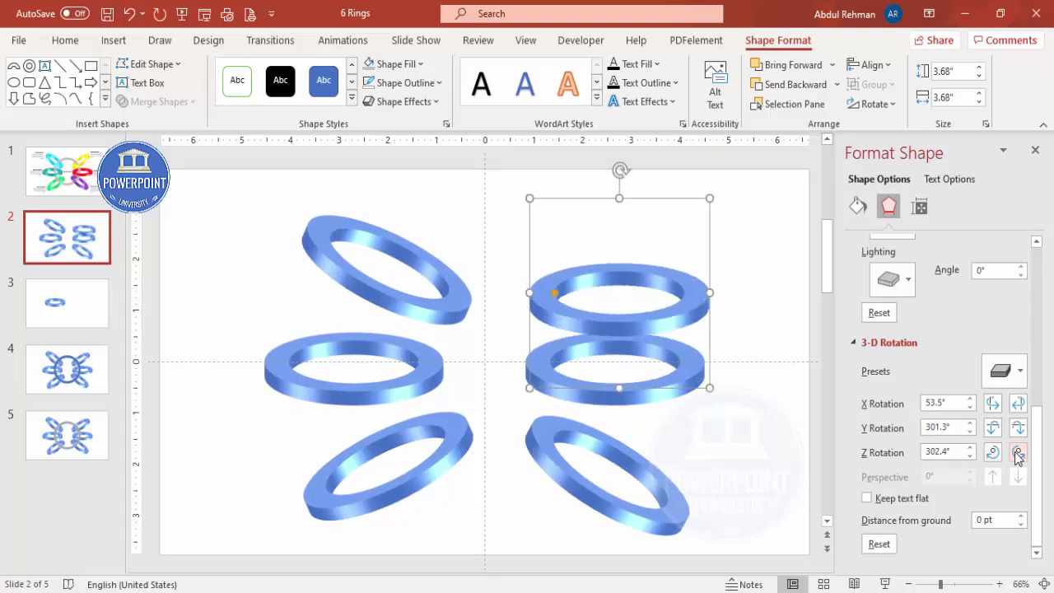
pyautogui.click(1017, 452)
pyautogui.click(1017, 452)
pyautogui.click(1017, 452)
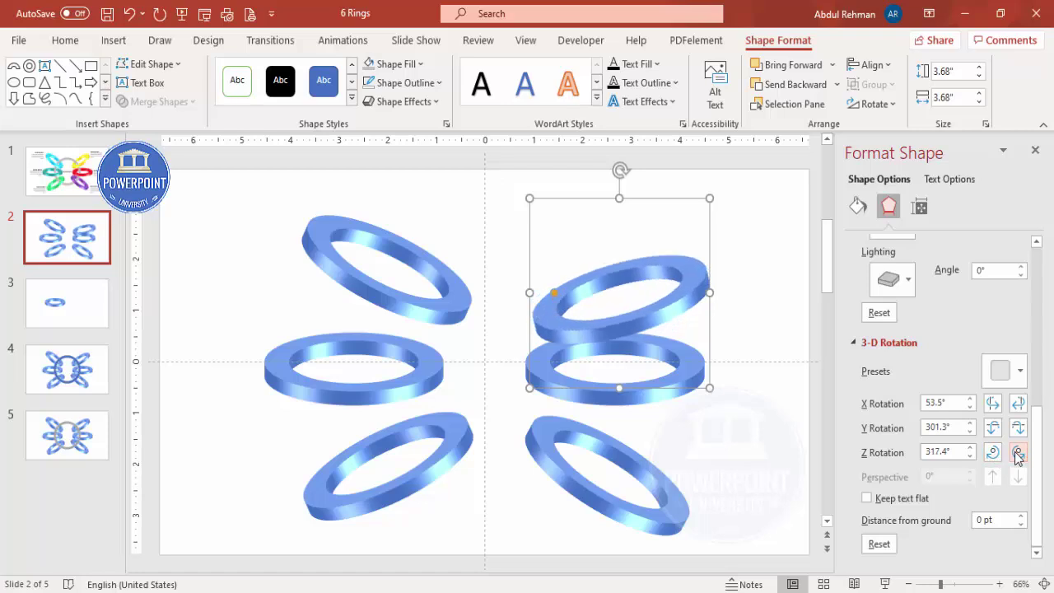
pyautogui.click(1017, 452)
pyautogui.click(1017, 452)
pyautogui.moveTo(673, 304); pyautogui.dragTo(661, 276)
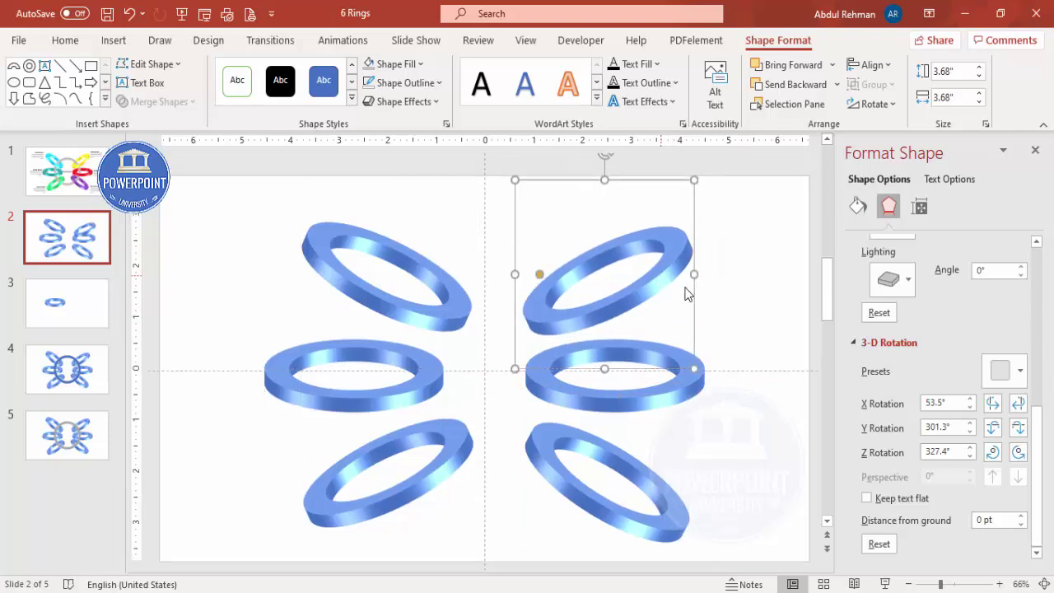
# Step: Draw a large Circle: Hollow ring near the slide centre, about 4.64" across
pyautogui.click(756, 280)
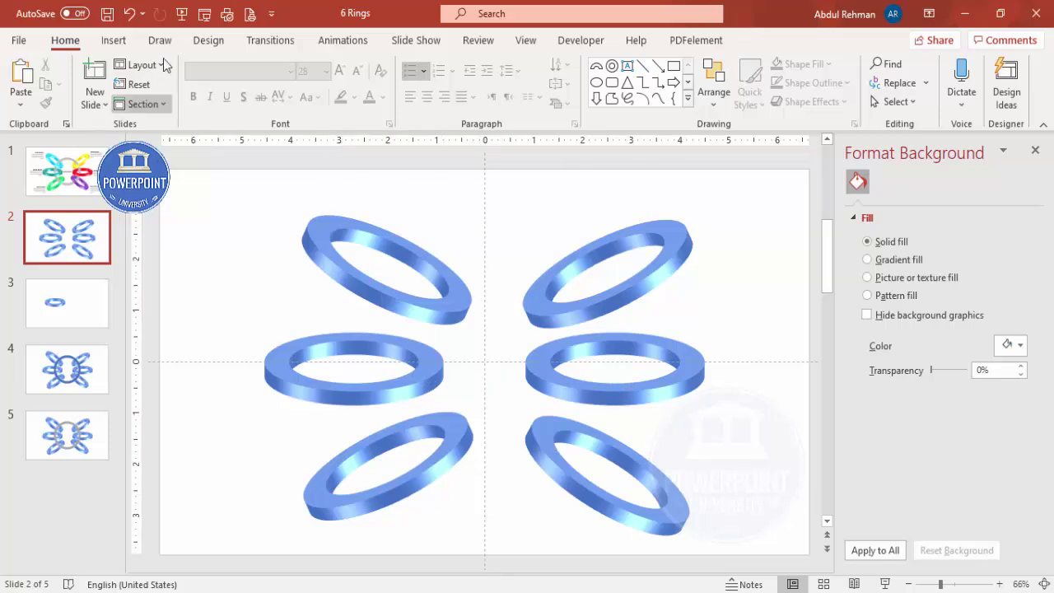
pyautogui.click(114, 40)
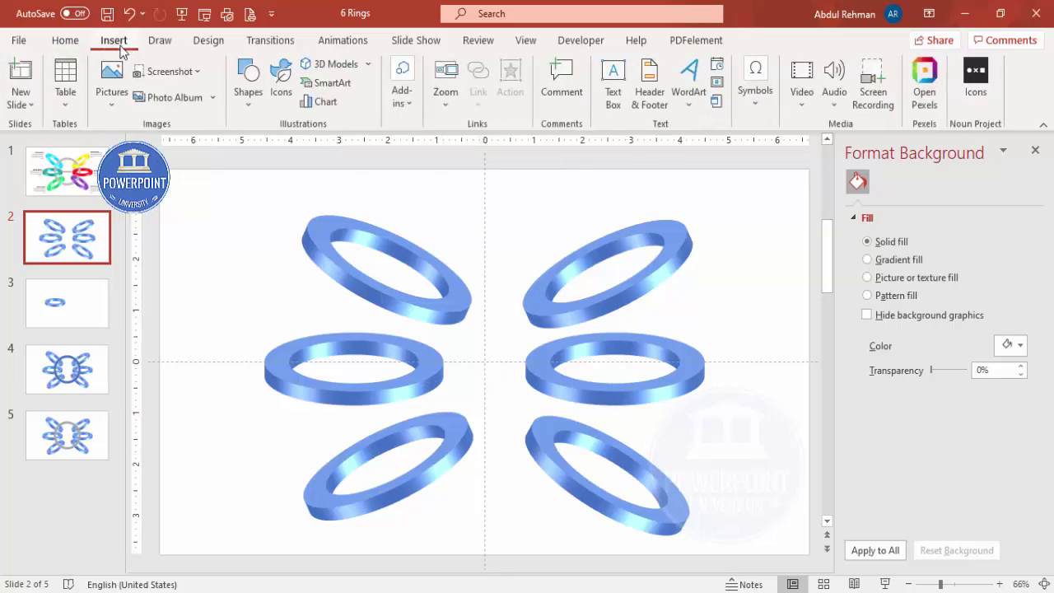
pyautogui.click(250, 97)
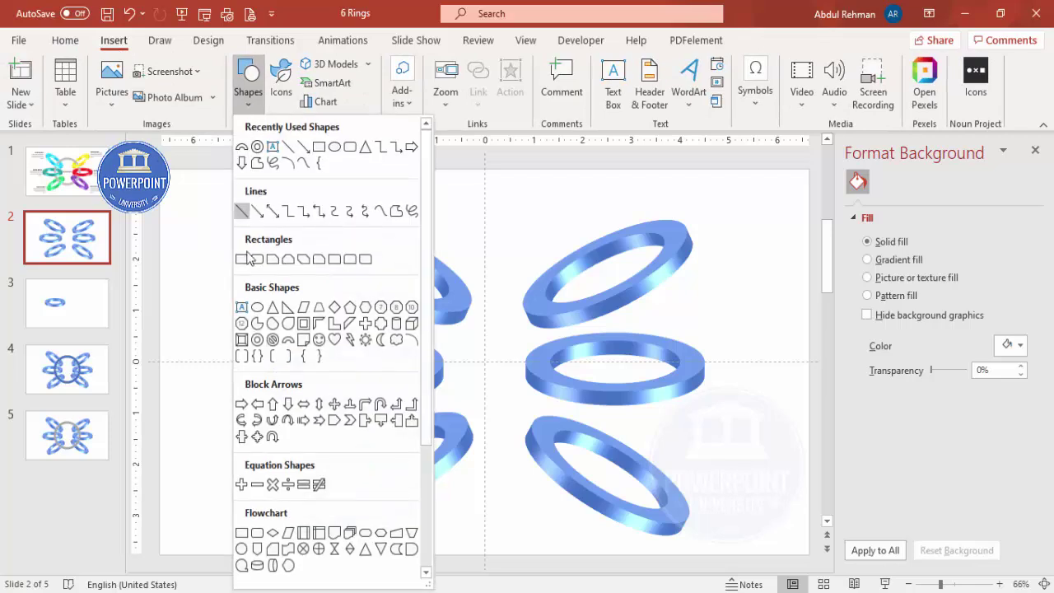
pyautogui.click(258, 341)
pyautogui.moveTo(388, 264); pyautogui.dragTo(540, 486)
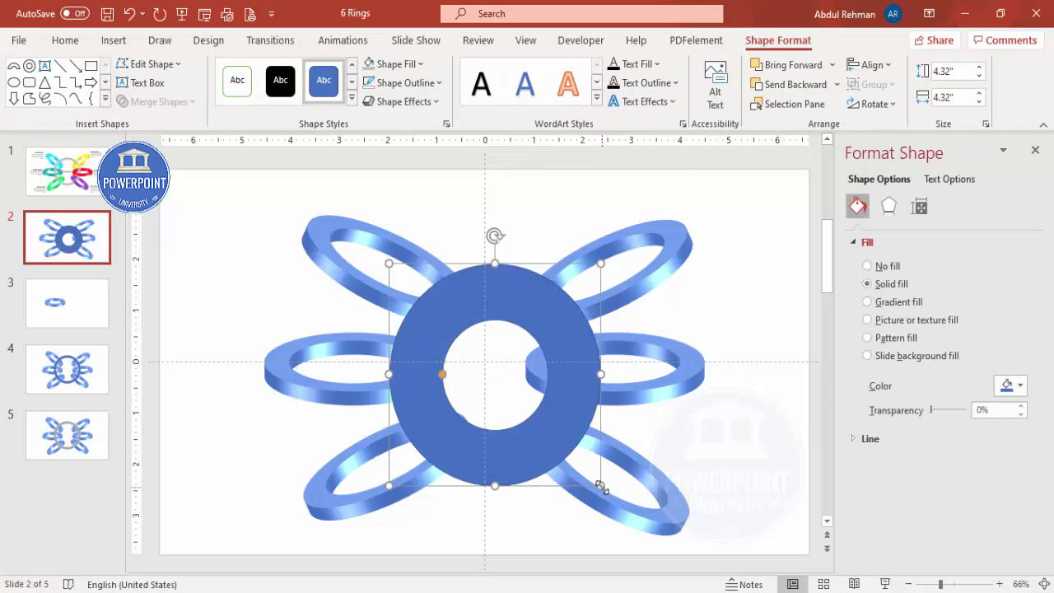
pyautogui.moveTo(602, 489); pyautogui.dragTo(607, 493)
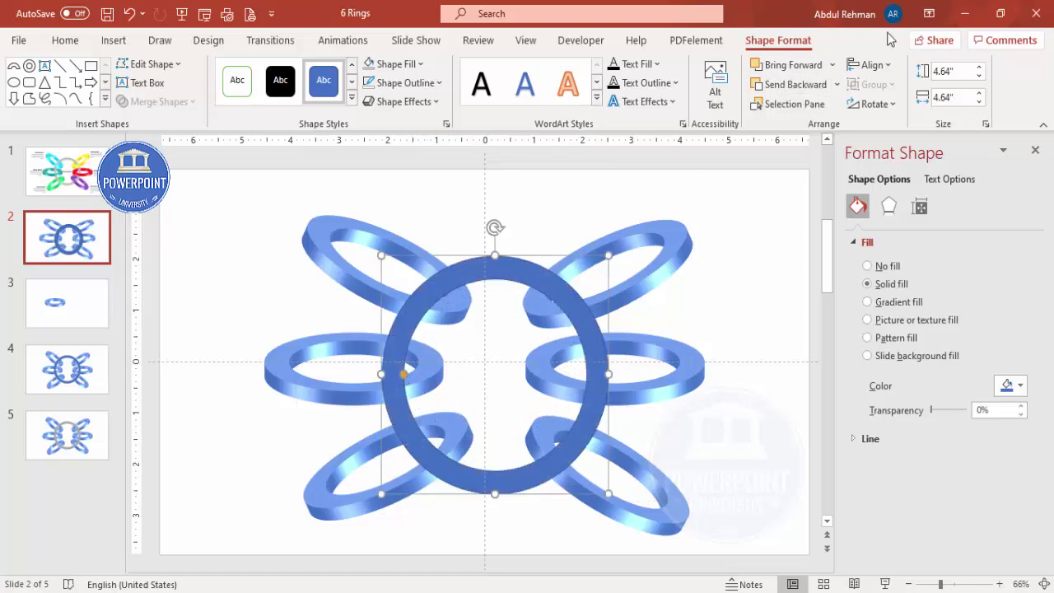
# Step: Align the new ring to the centre and middle of the slide
pyautogui.click(870, 64)
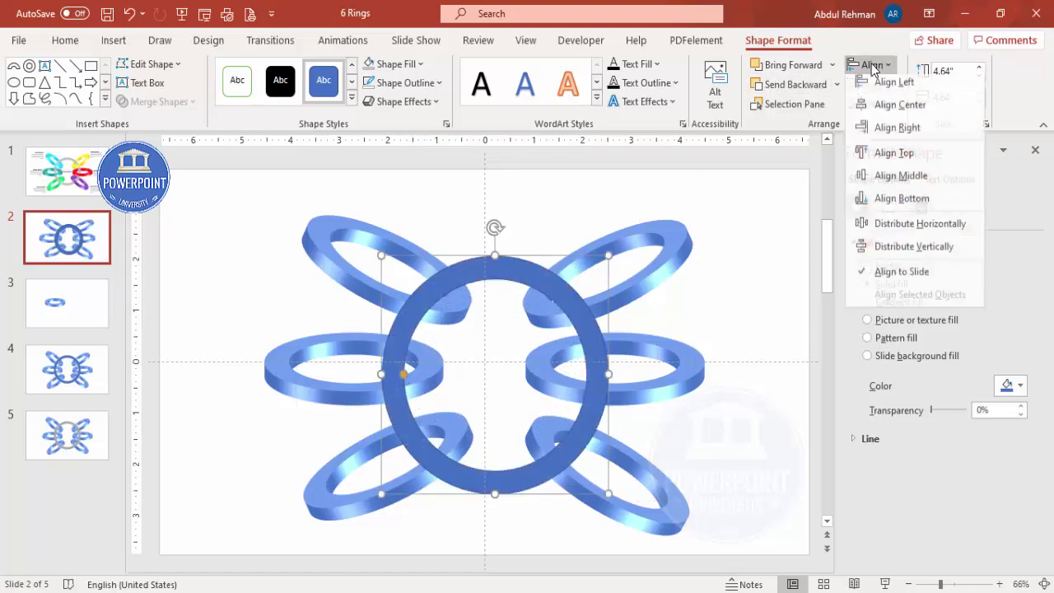
pyautogui.click(899, 110)
pyautogui.click(871, 65)
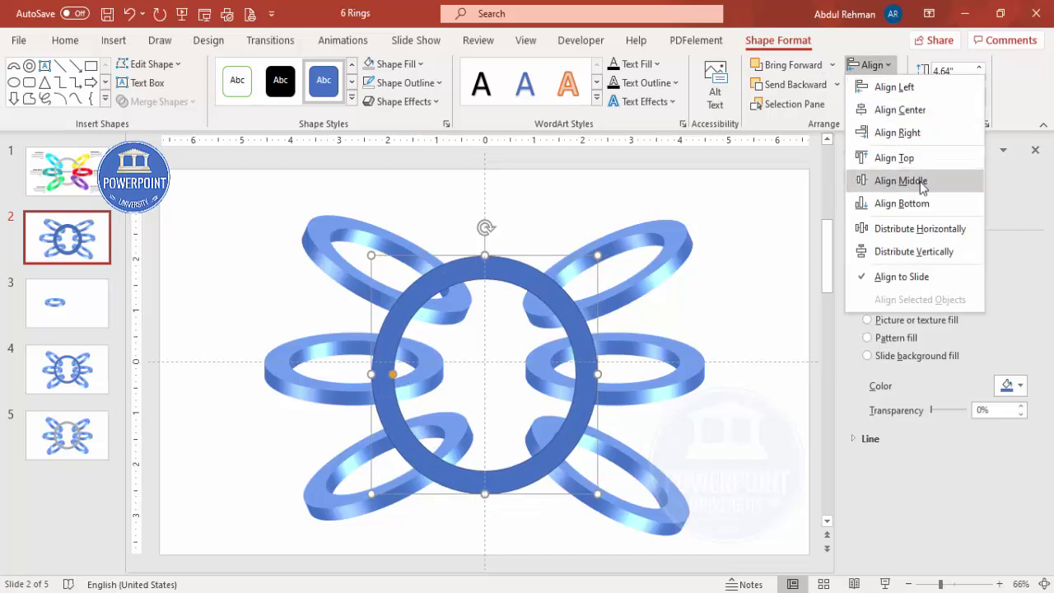
pyautogui.click(905, 180)
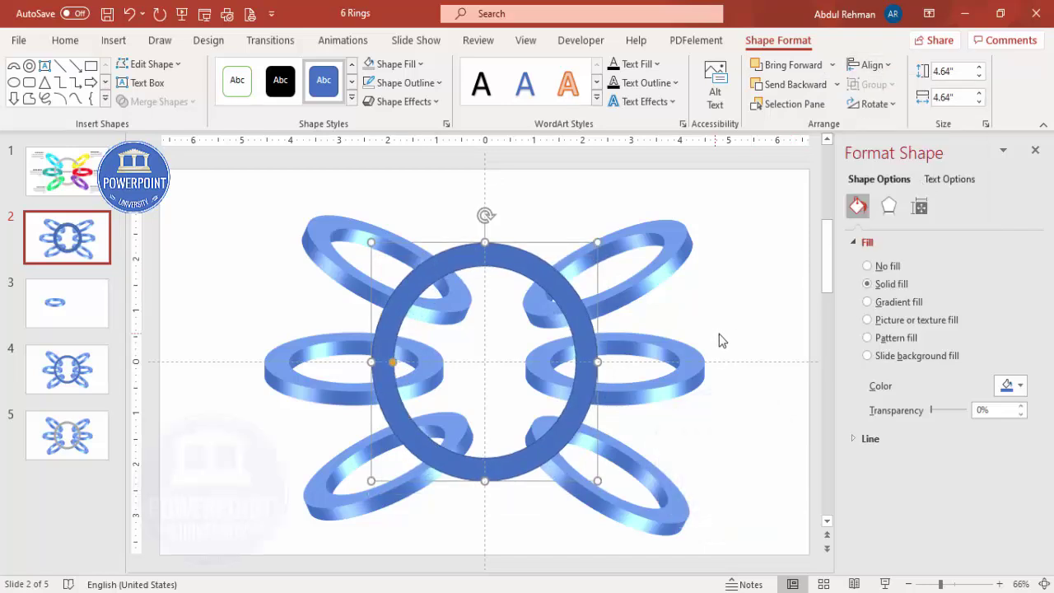
# Step: Remove the centre ring's outline and nudge the upper- and lower-right rings in to overlap it
pyautogui.click(420, 83)
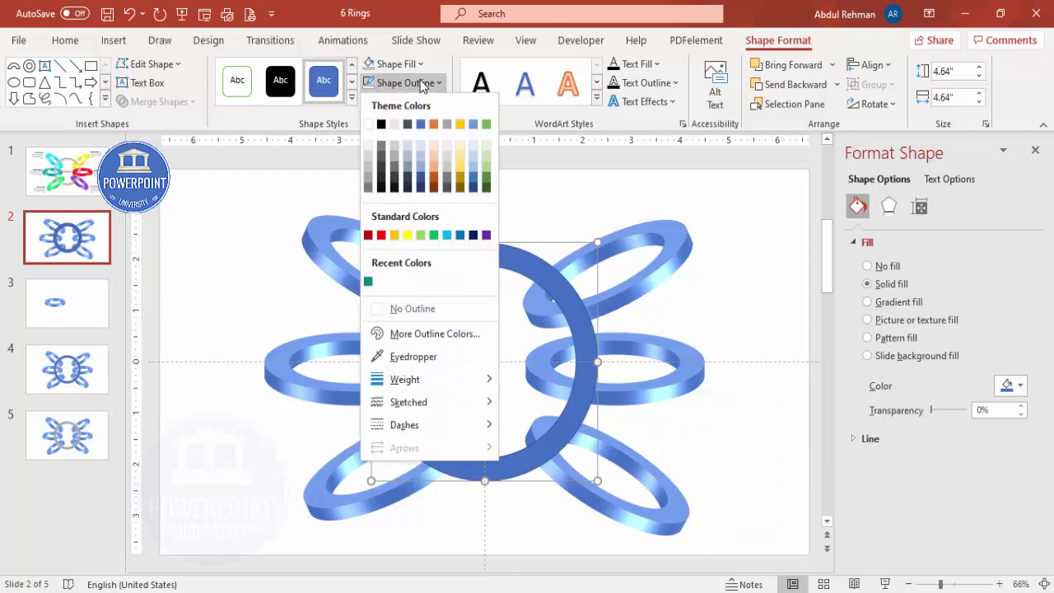
pyautogui.click(431, 317)
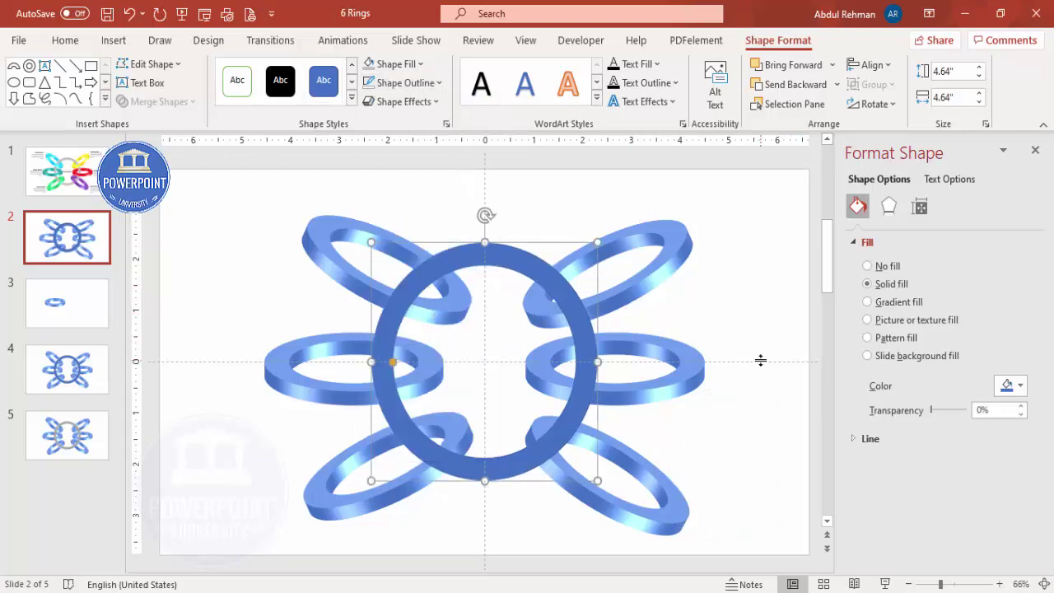
pyautogui.click(654, 284)
pyautogui.moveTo(664, 279); pyautogui.dragTo(652, 268)
pyautogui.click(666, 513)
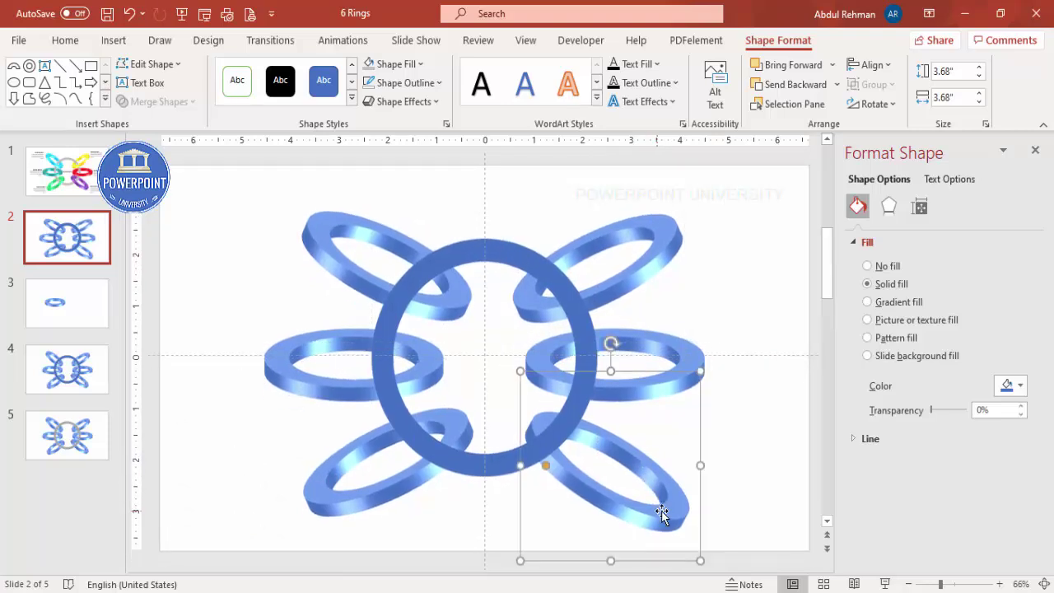
pyautogui.moveTo(670, 512); pyautogui.dragTo(650, 502)
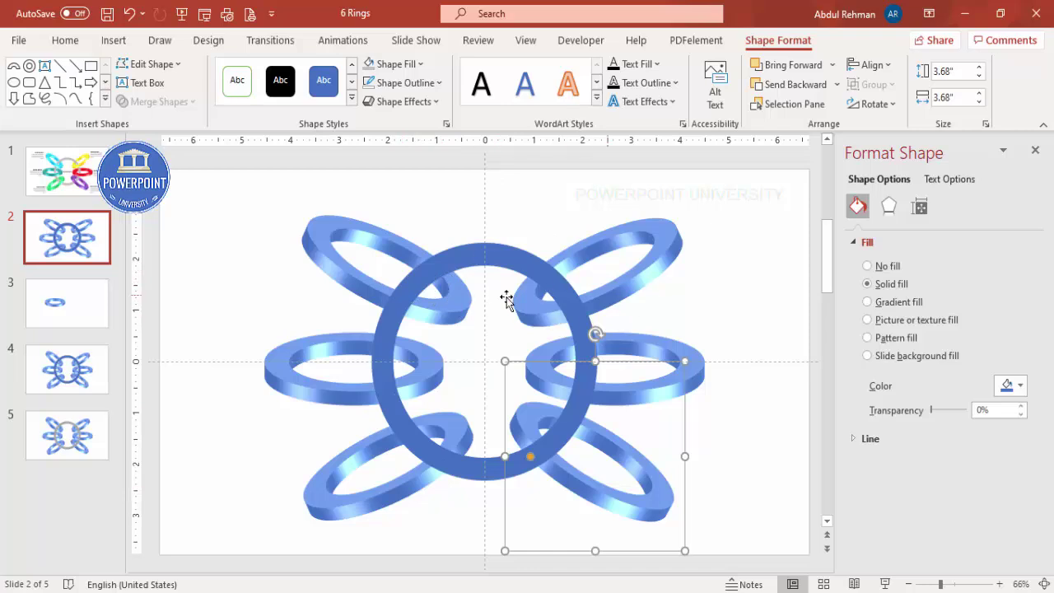
pyautogui.click(699, 282)
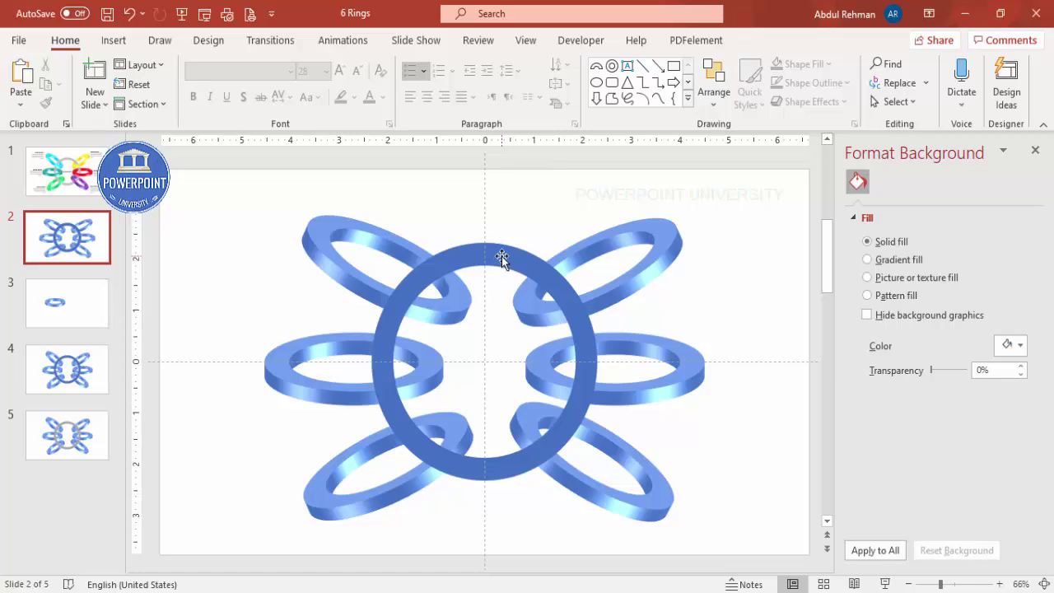
# Step: Fill the central ring with light grey at 52% transparency
pyautogui.click(501, 257)
pyautogui.click(807, 64)
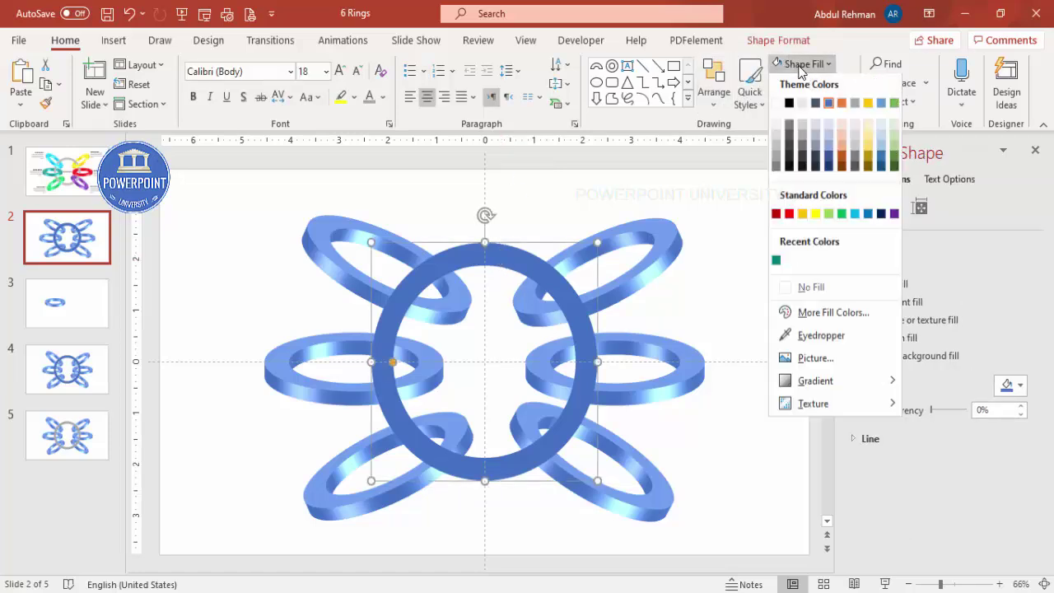
pyautogui.click(776, 148)
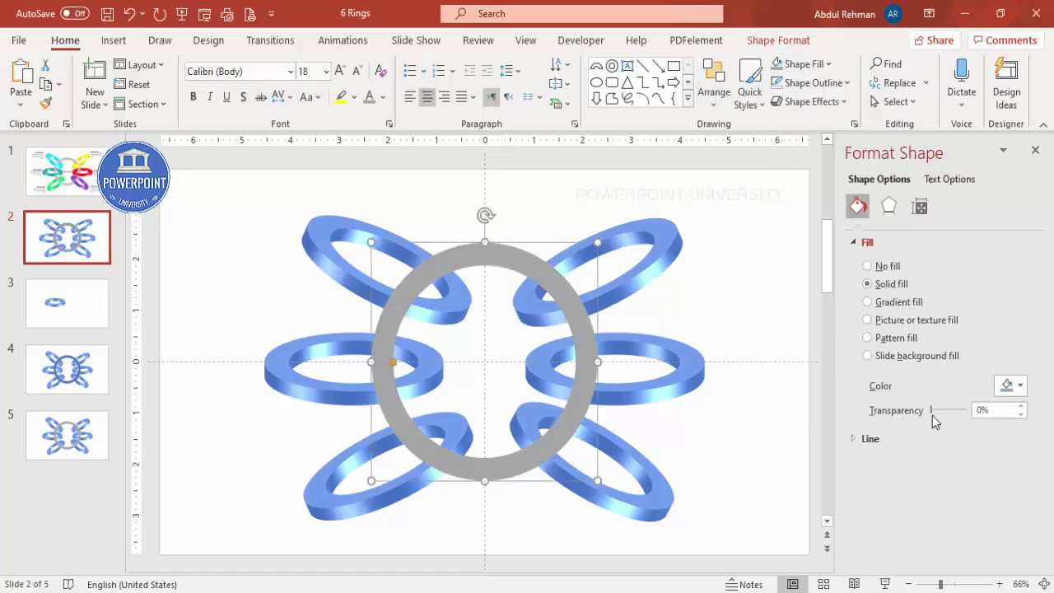
pyautogui.moveTo(931, 413); pyautogui.dragTo(951, 407)
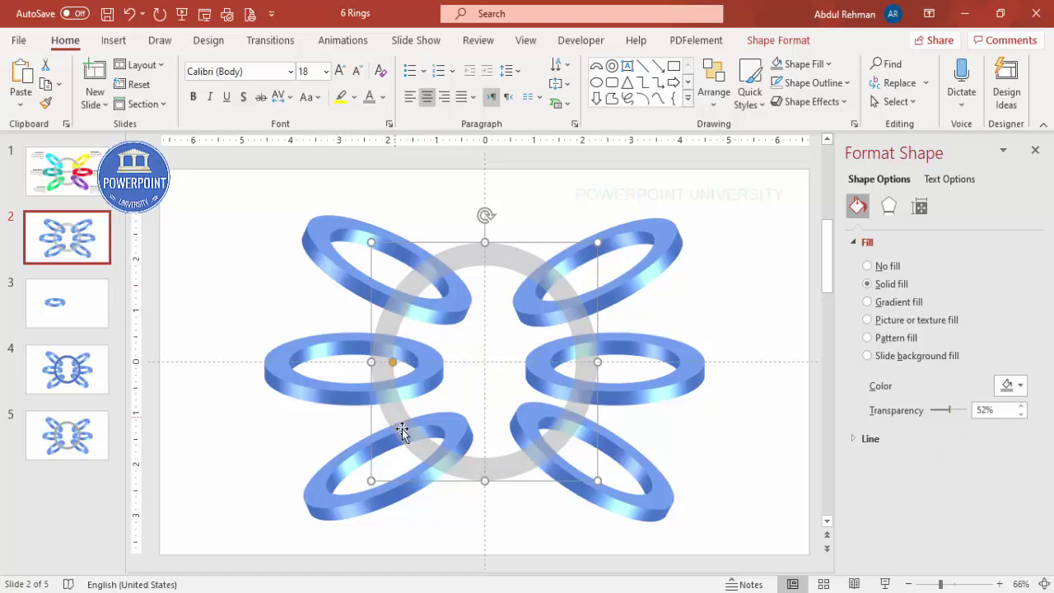
pyautogui.click(969, 583)
pyautogui.moveTo(395, 558); pyautogui.dragTo(371, 565)
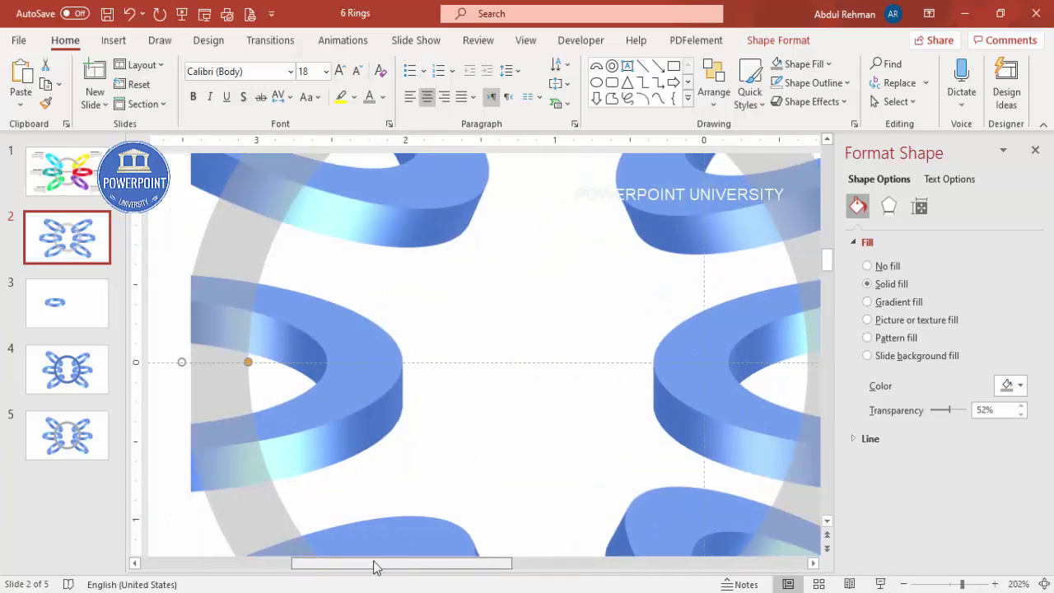
# Step: Draw a freeform quad patch over the grey ring where the upper-left ring crosses it
pyautogui.scroll(3, 507, 423)
pyautogui.click(113, 41)
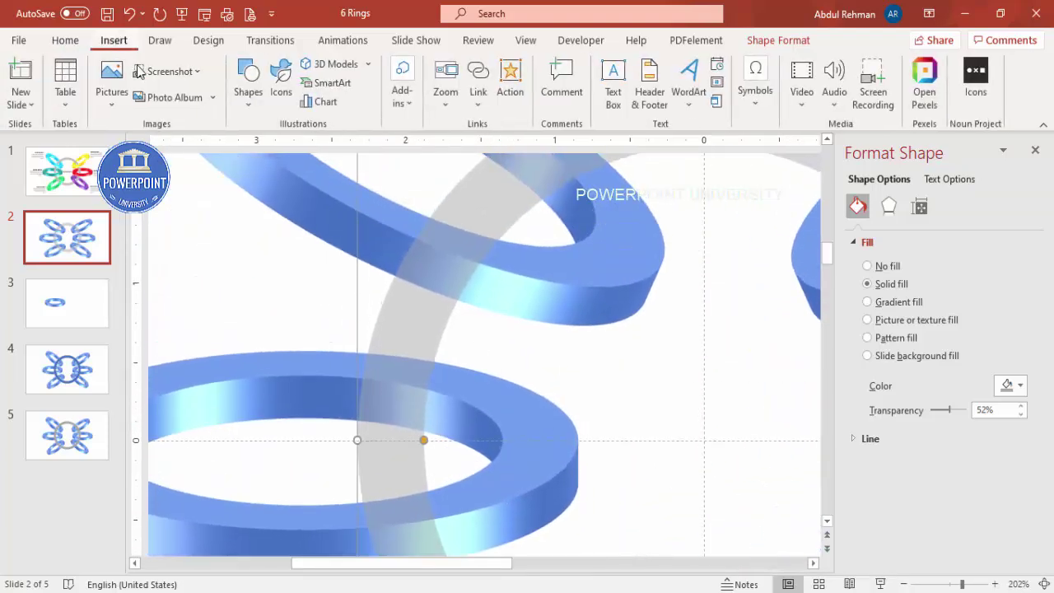
pyautogui.click(252, 104)
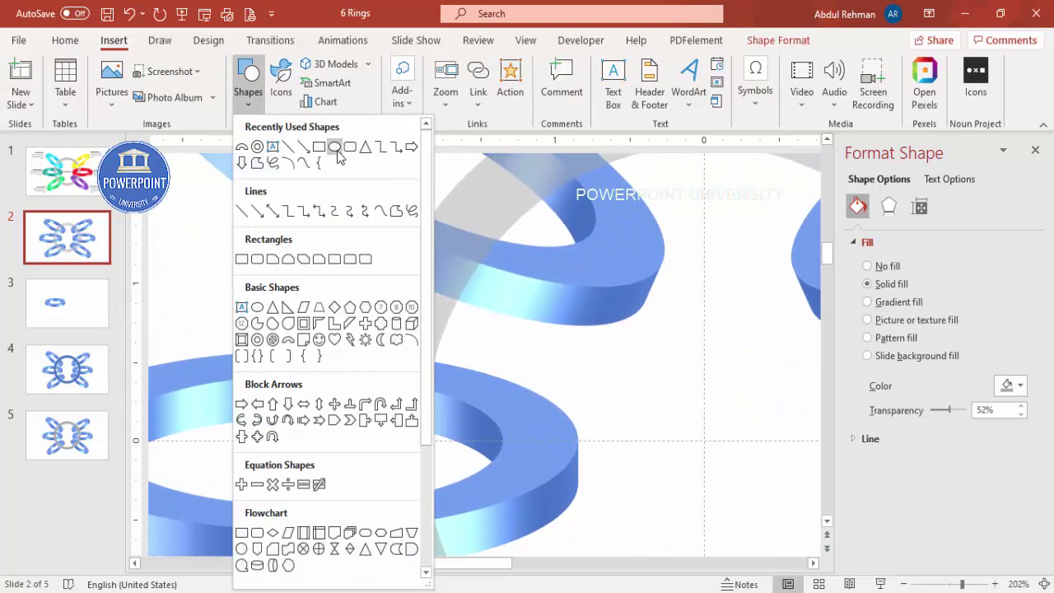
pyautogui.click(395, 217)
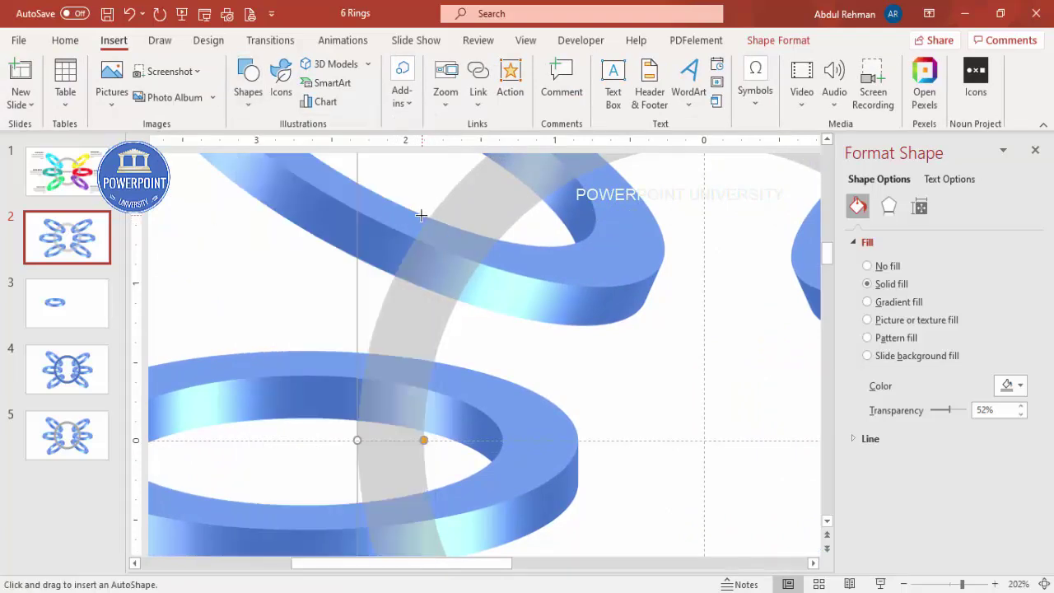
pyautogui.click(417, 212)
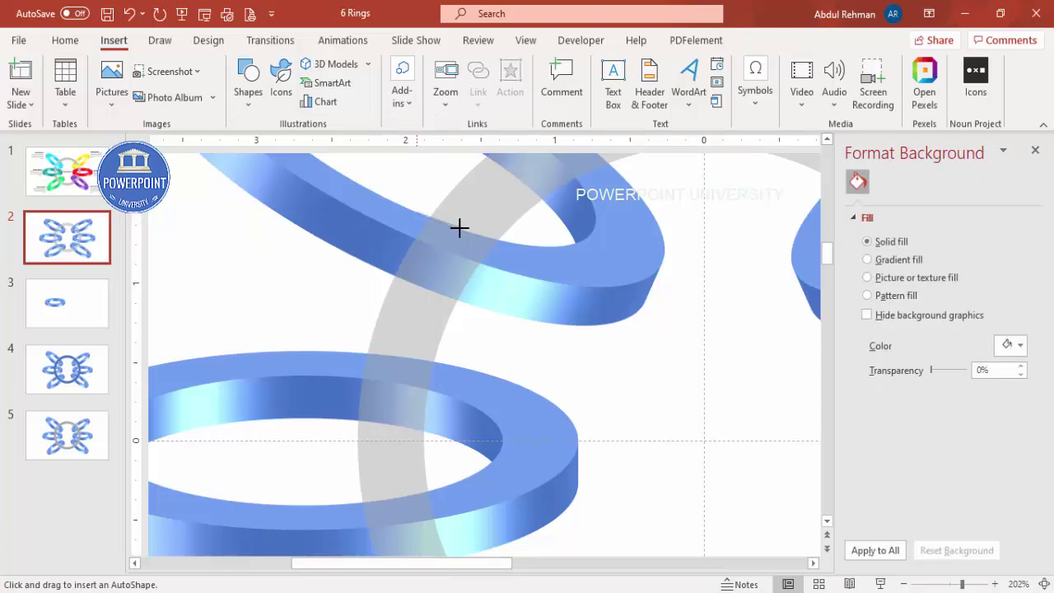
pyautogui.click(506, 244)
pyautogui.click(480, 310)
pyautogui.click(414, 213)
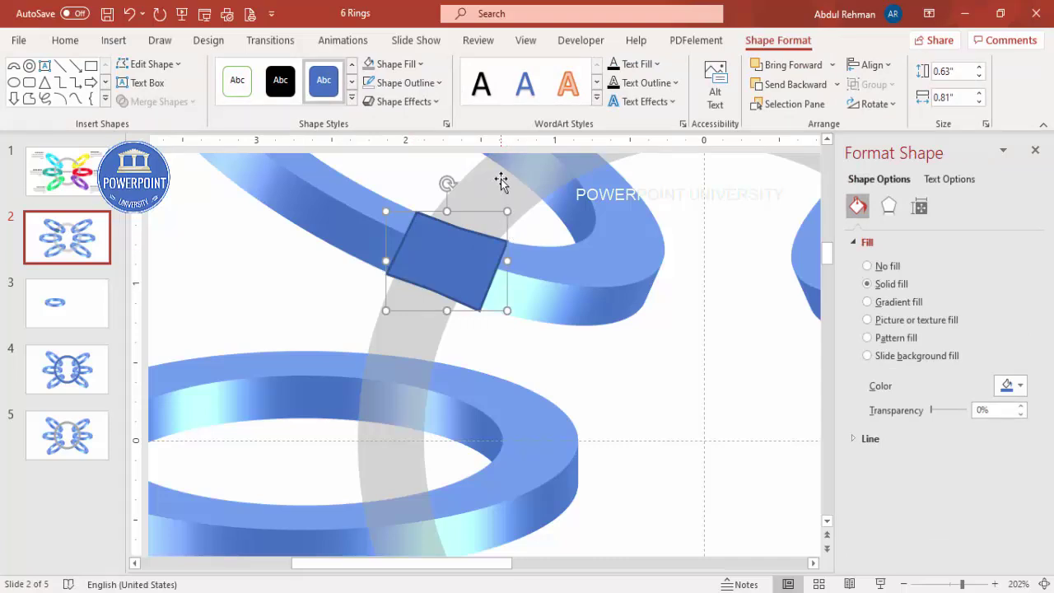
# Step: Subtract the patch from the grey ring with Merge Shapes > Subtract
pyautogui.click(501, 178)
pyautogui.keyDown('shift'); pyautogui.click(442, 259); pyautogui.keyUp('shift')
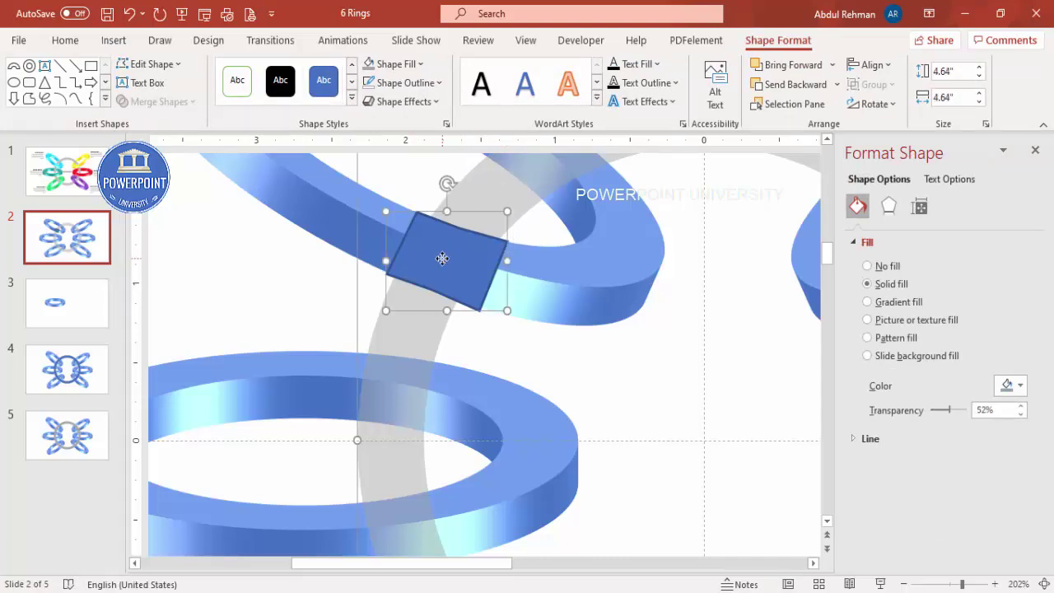
pyautogui.click(159, 101)
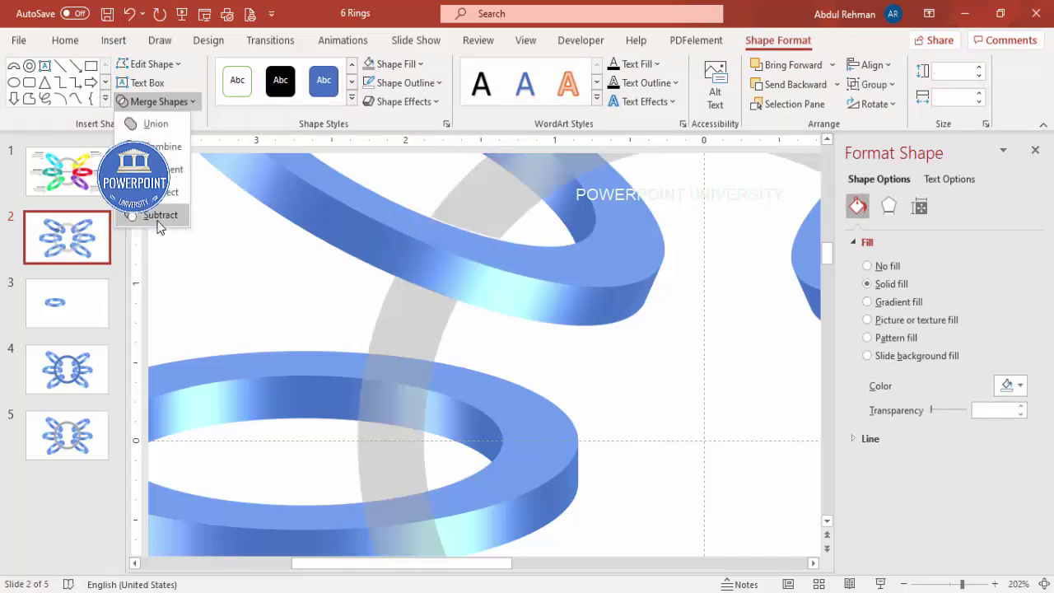
pyautogui.click(158, 218)
pyautogui.click(1044, 583)
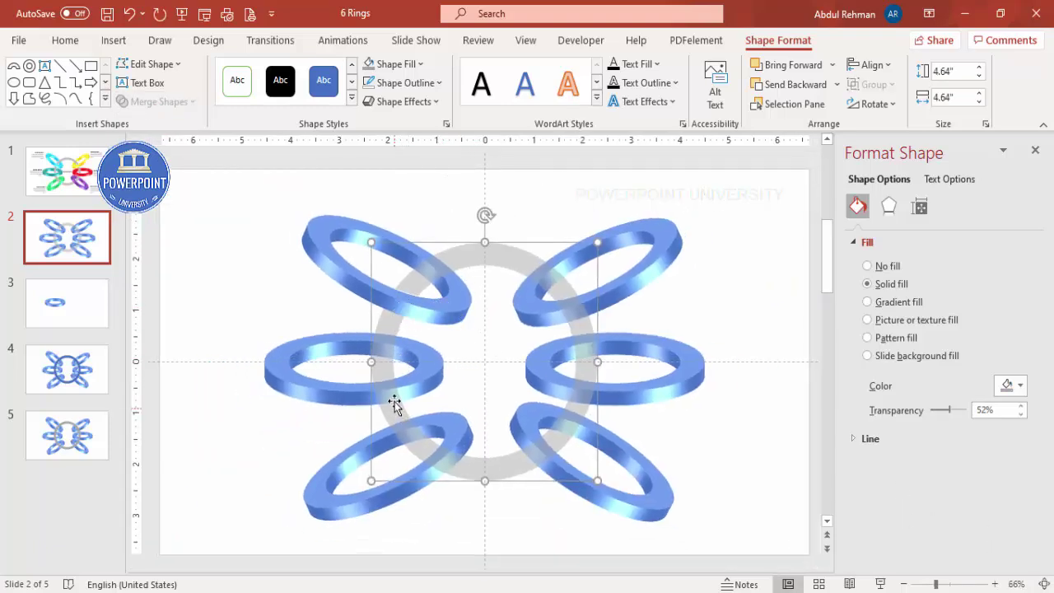
# Step: Draw a freeform quad over the middle-left ring's lower-band crossing and select it with the grey ring
pyautogui.click(749, 311)
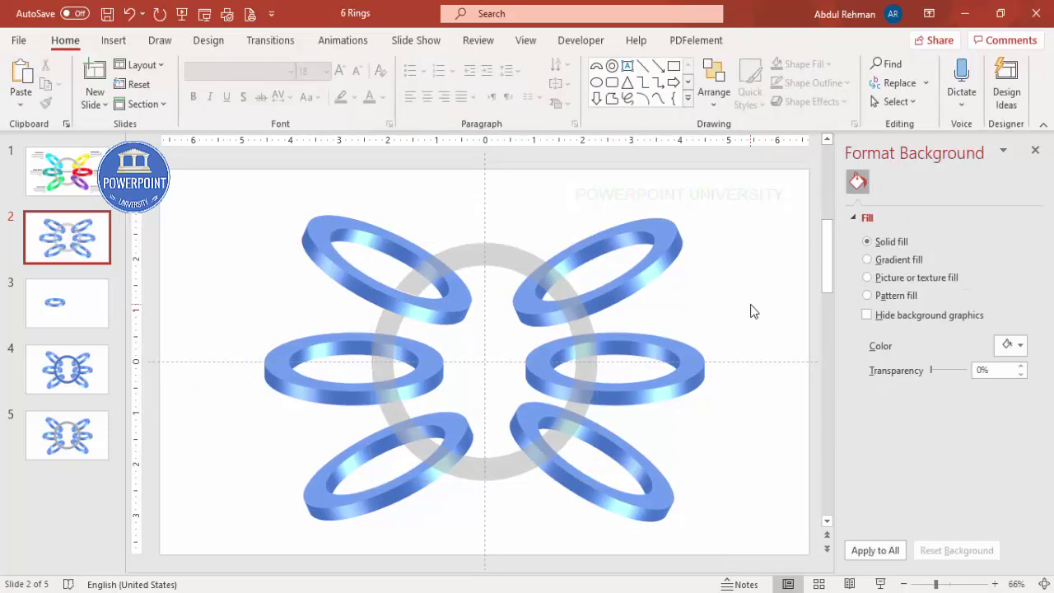
pyautogui.click(959, 584)
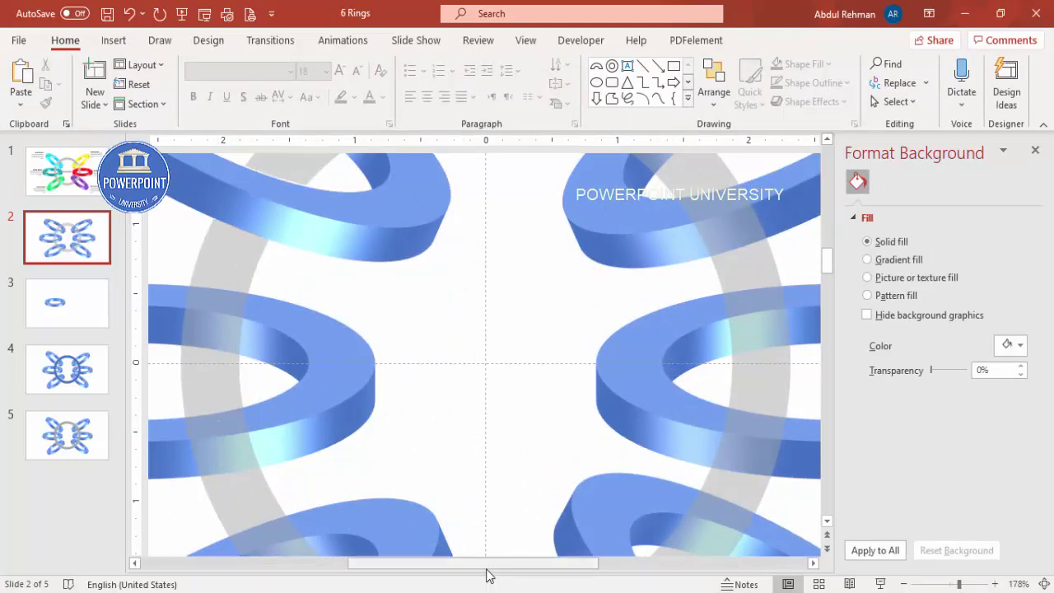
pyautogui.moveTo(486, 565); pyautogui.dragTo(440, 565)
pyautogui.click(114, 40)
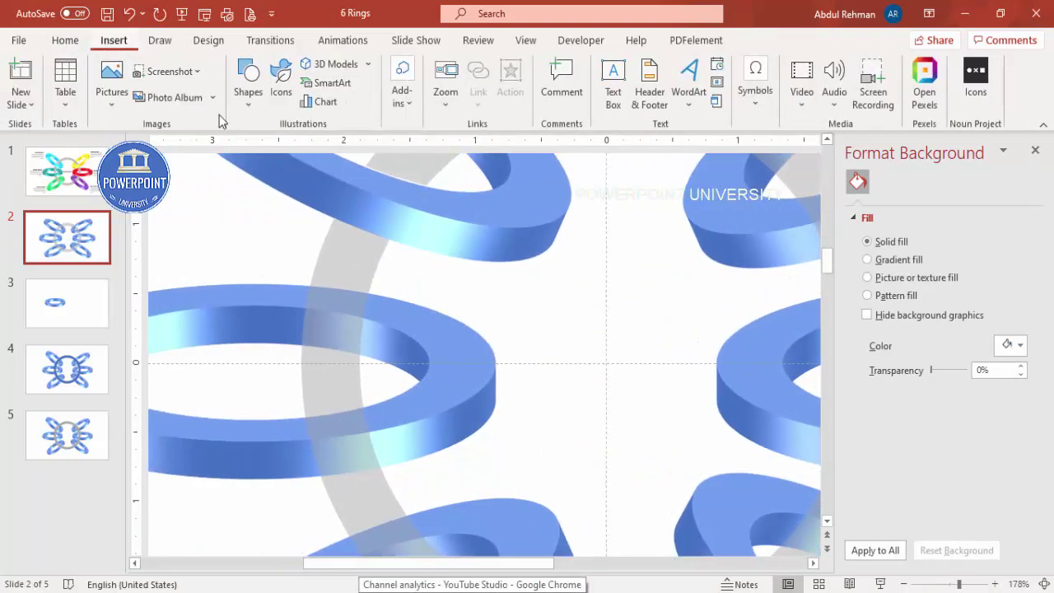
pyautogui.click(247, 82)
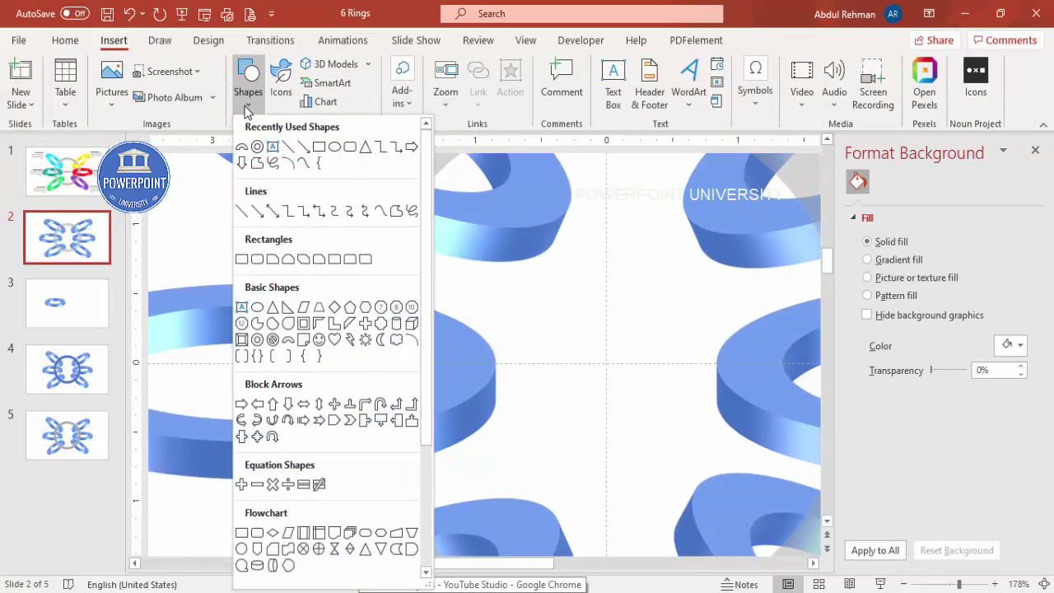
pyautogui.click(395, 211)
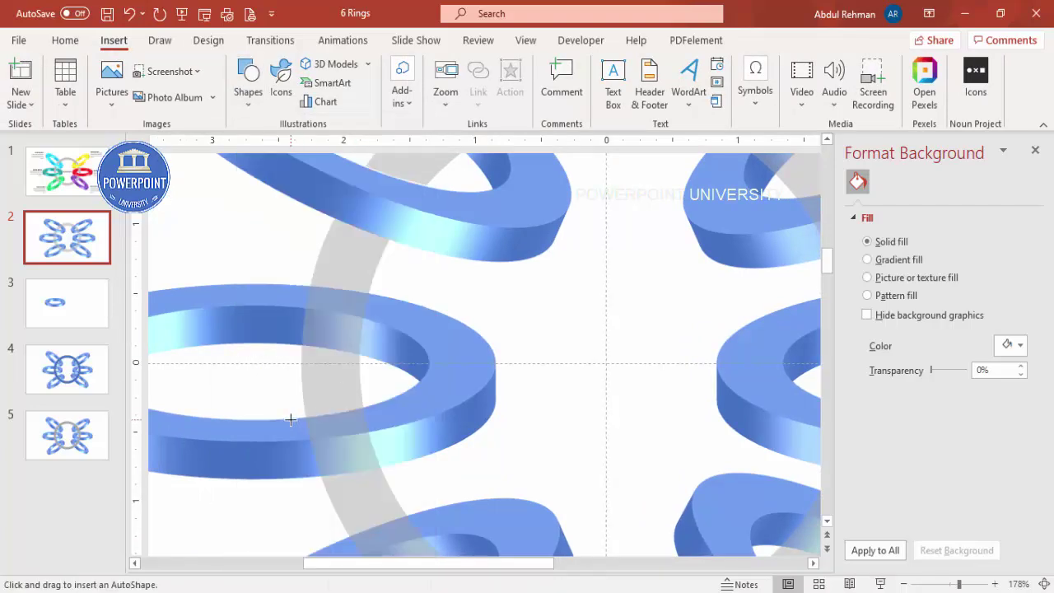
pyautogui.moveTo(299, 419); pyautogui.dragTo(373, 404)
pyautogui.moveTo(376, 446); pyautogui.dragTo(387, 466)
pyautogui.click(389, 466)
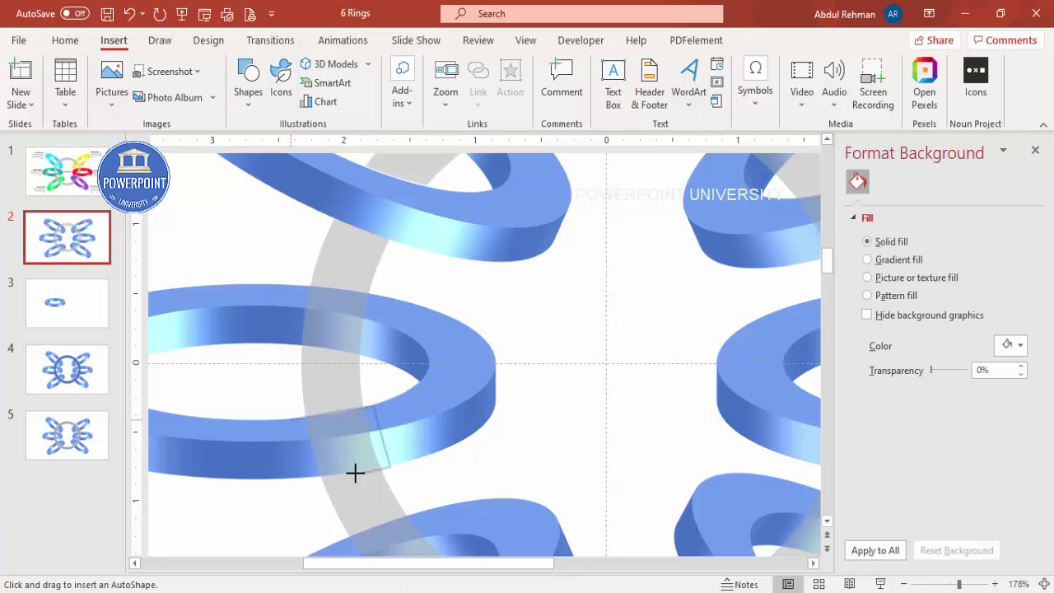
pyautogui.click(306, 477)
pyautogui.click(289, 417)
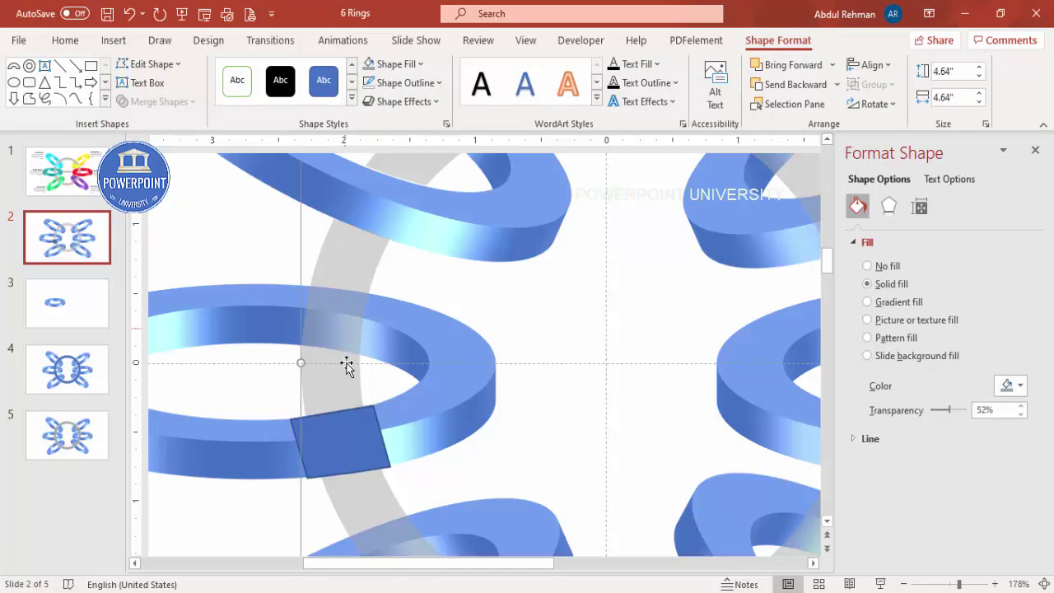
pyautogui.keyDown('shift'); pyautogui.click(346, 432); pyautogui.keyUp('shift')
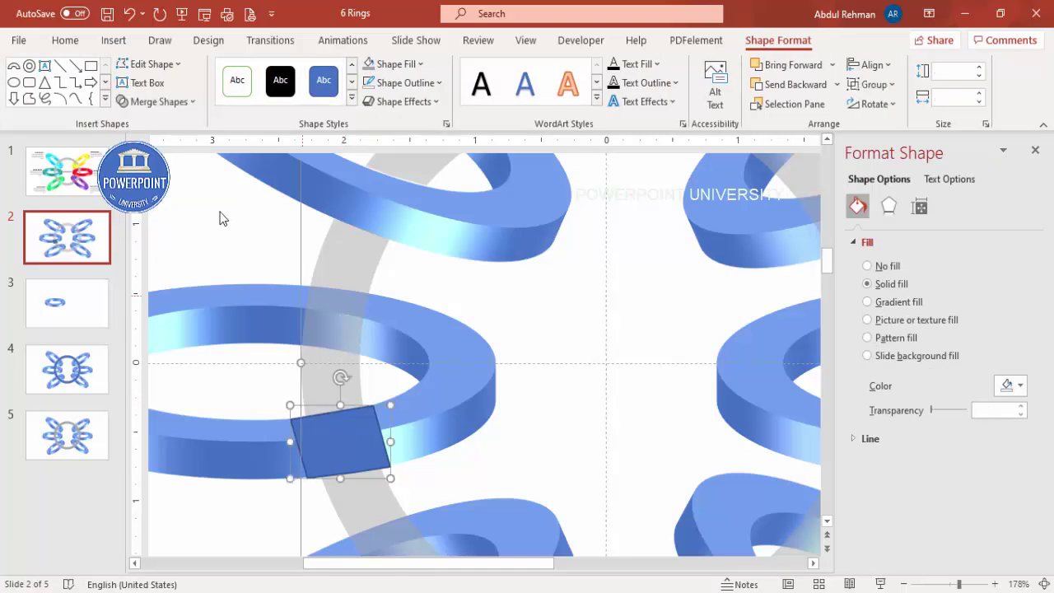
pyautogui.click(156, 101)
# Step: Subtract the patch from the grey ring to notch it, then return its transparency to 0%
pyautogui.click(160, 215)
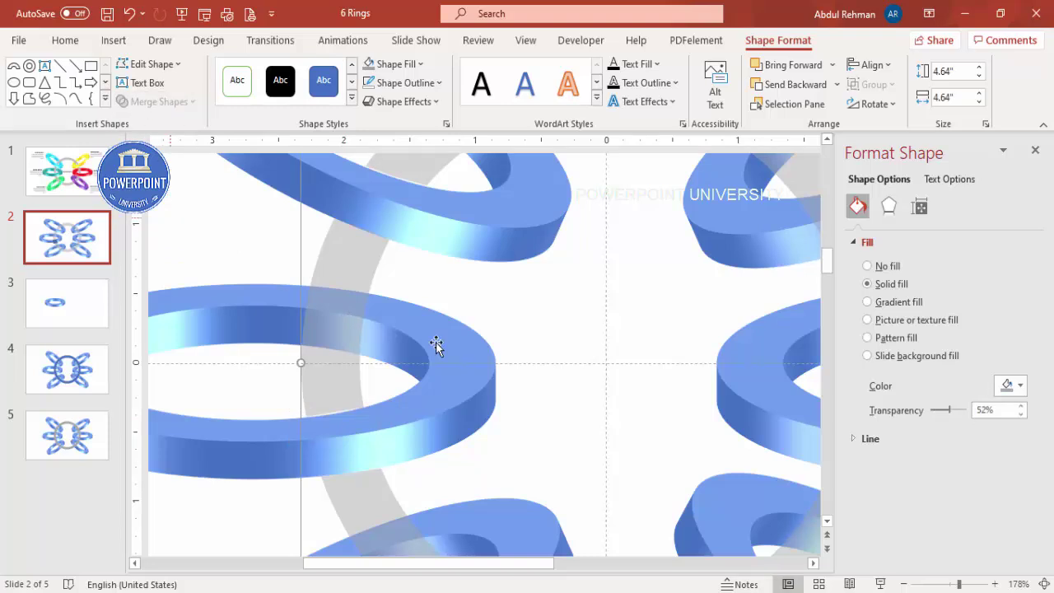
pyautogui.click(1042, 584)
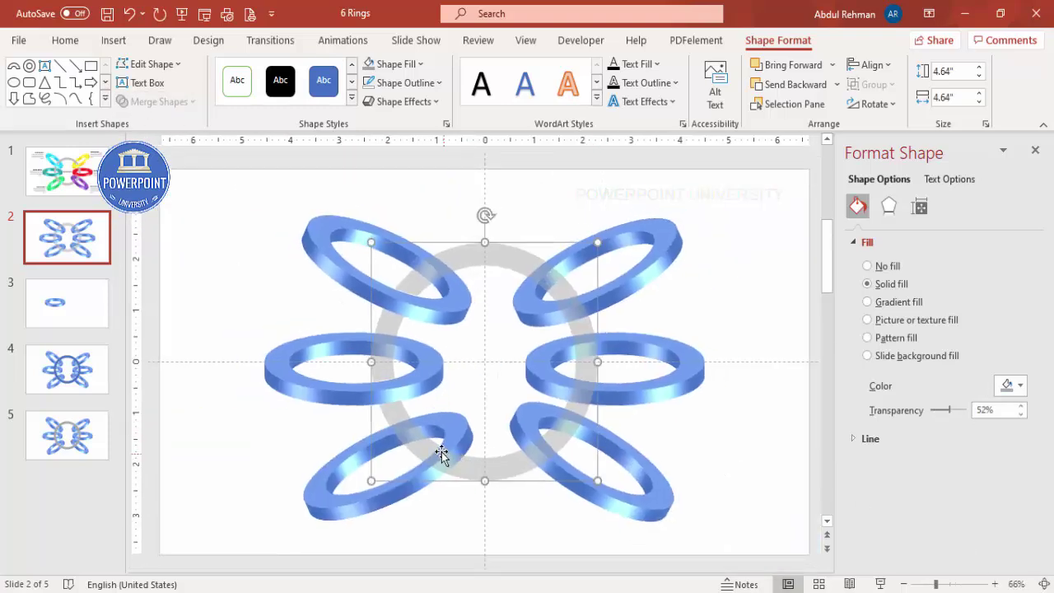
pyautogui.click(719, 295)
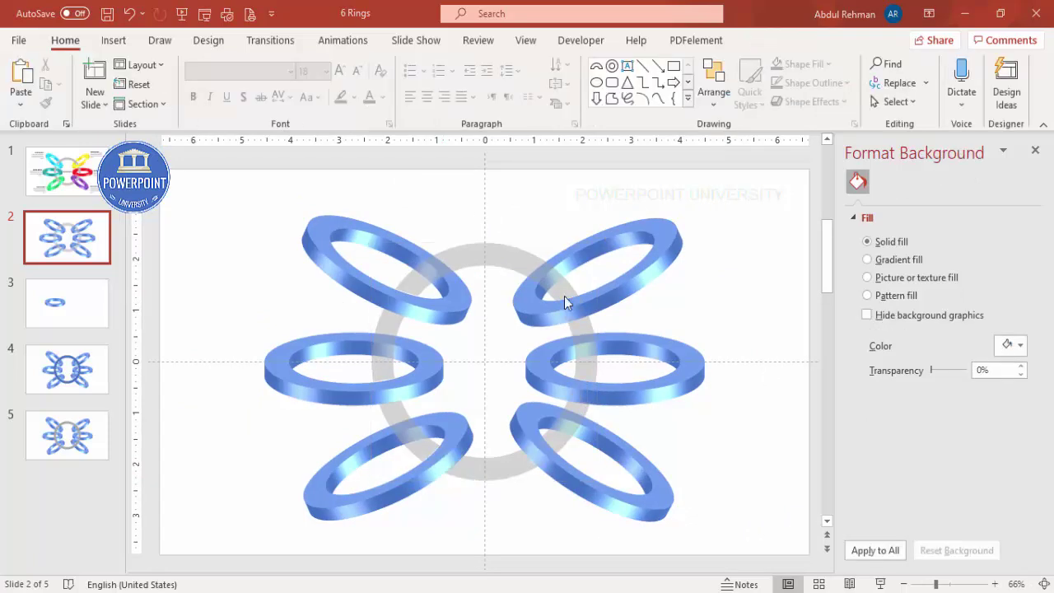
pyautogui.click(498, 250)
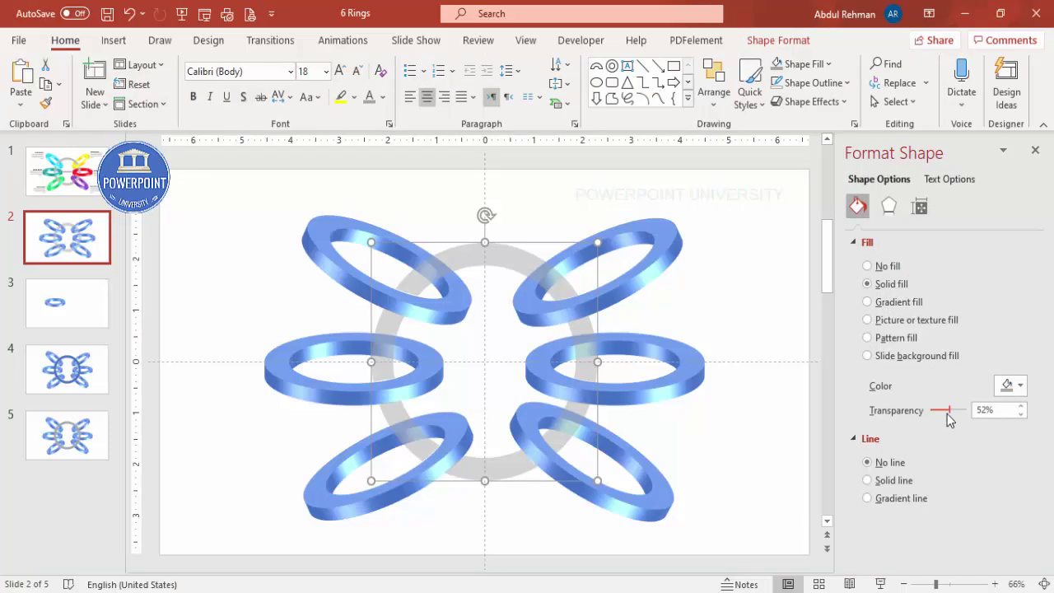
pyautogui.moveTo(952, 413); pyautogui.dragTo(888, 411)
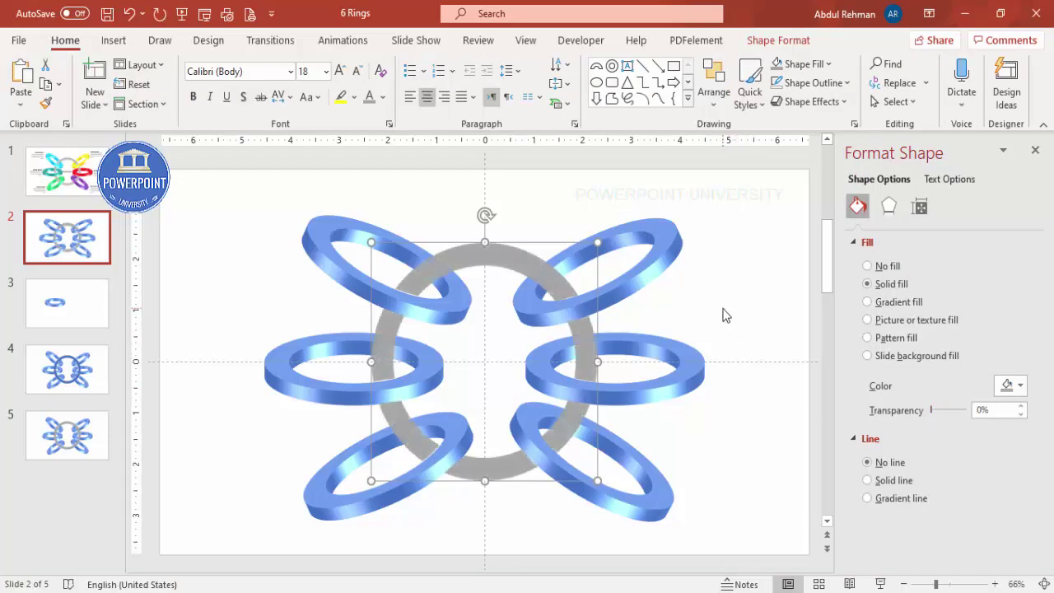
# Step: Colour the top-left ring red and the middle-left ring green
pyautogui.click(322, 258)
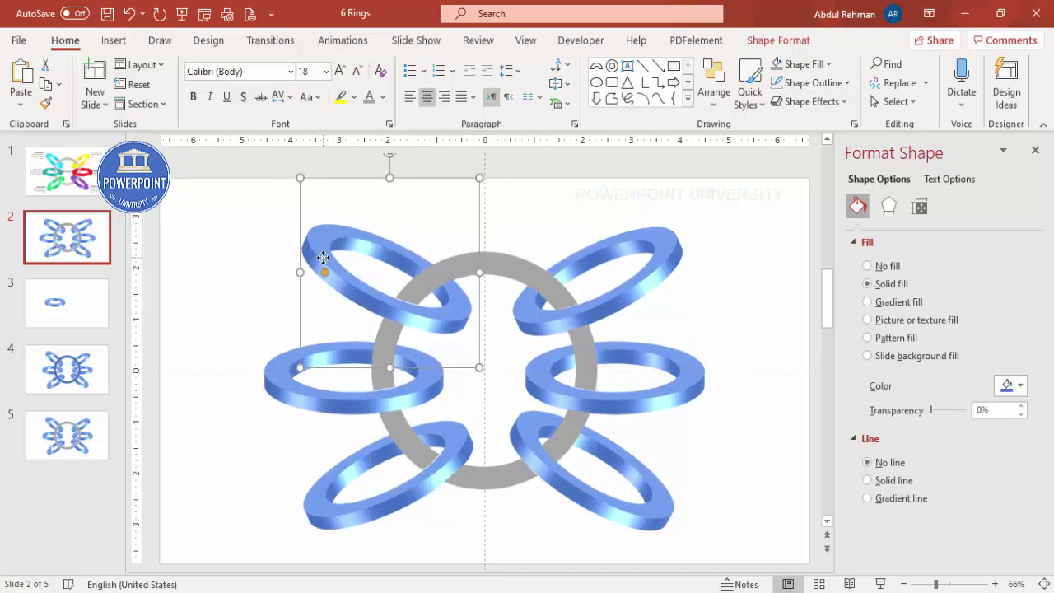
pyautogui.click(1010, 385)
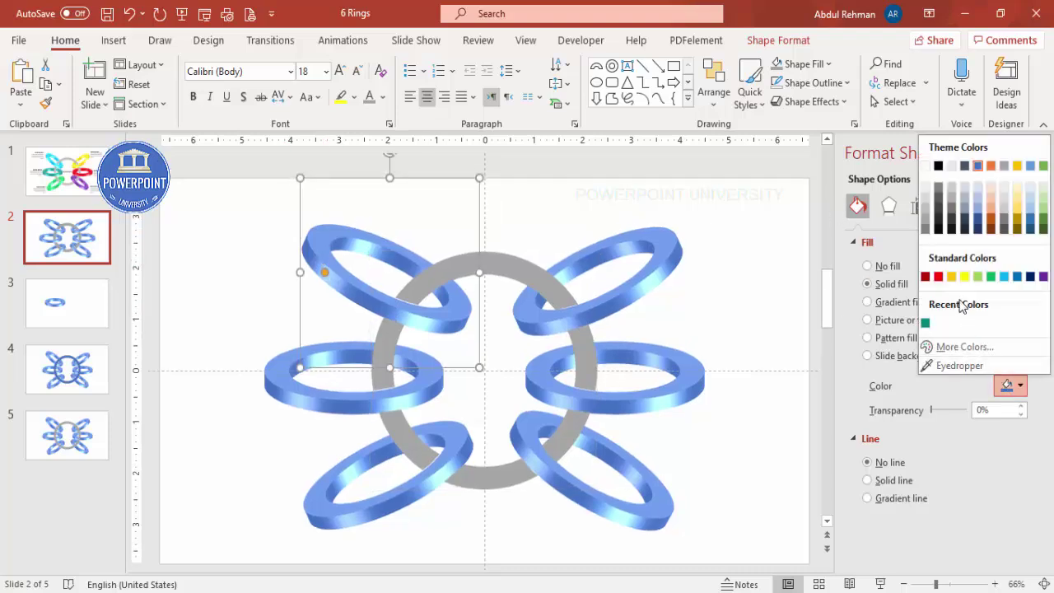
pyautogui.click(939, 276)
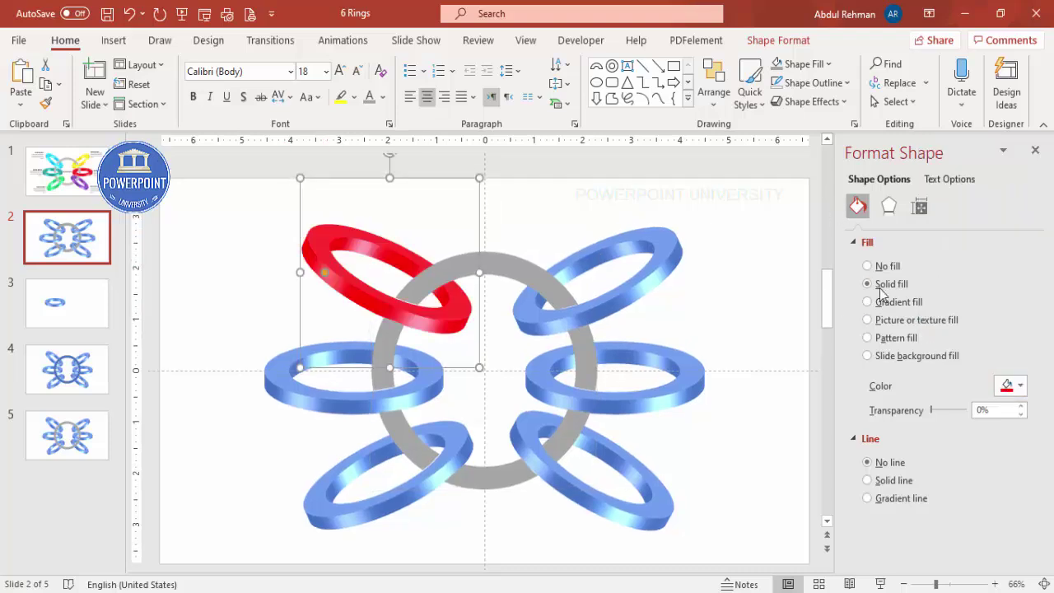
pyautogui.click(356, 402)
pyautogui.click(1019, 385)
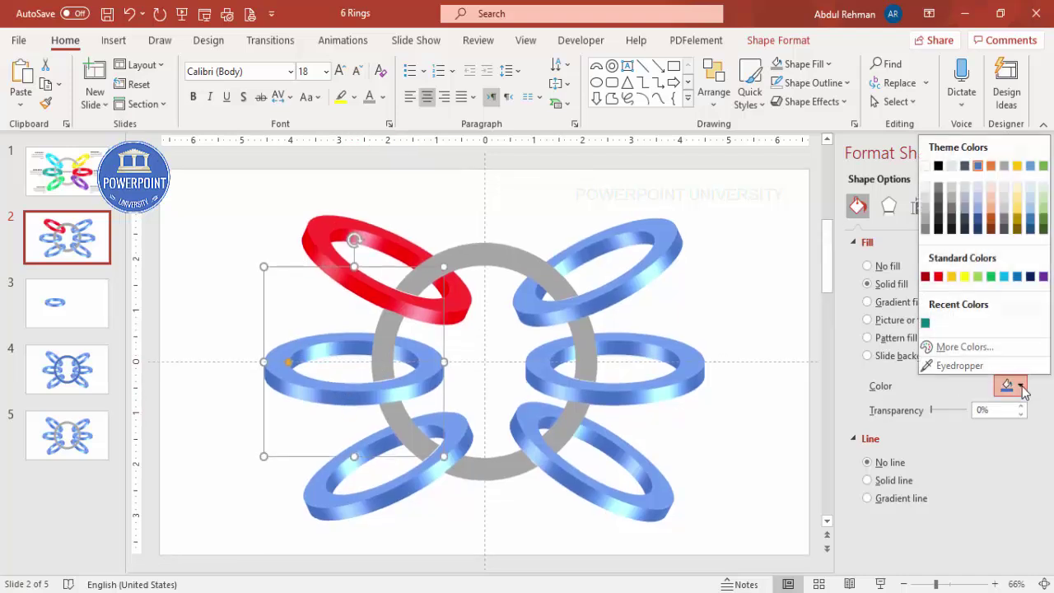
pyautogui.click(978, 276)
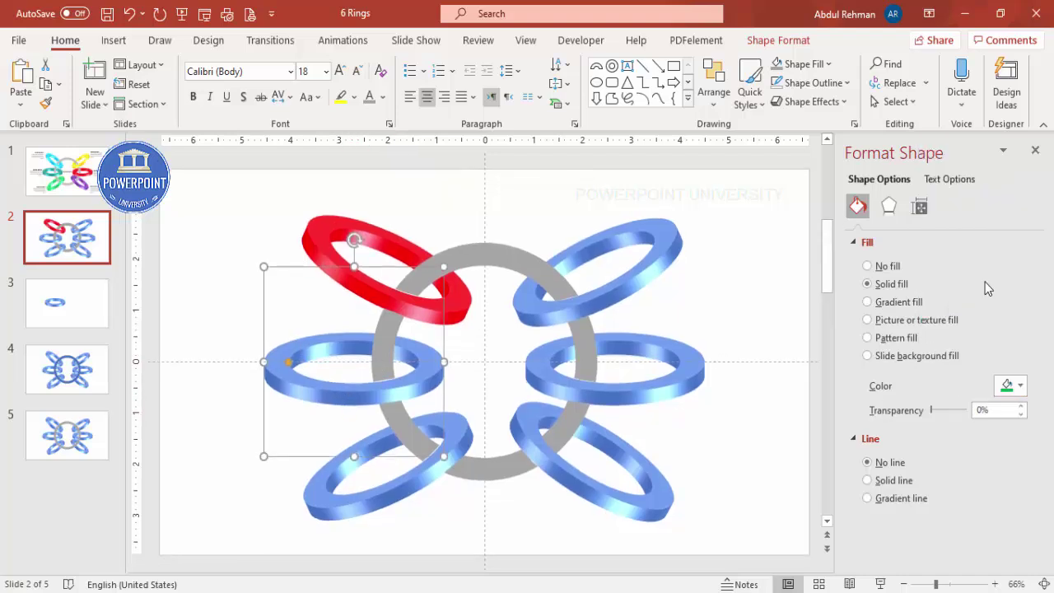
# Step: Colour the bottom-left ring purple and the bottom-right ring the recent teal
pyautogui.click(362, 500)
pyautogui.click(1018, 387)
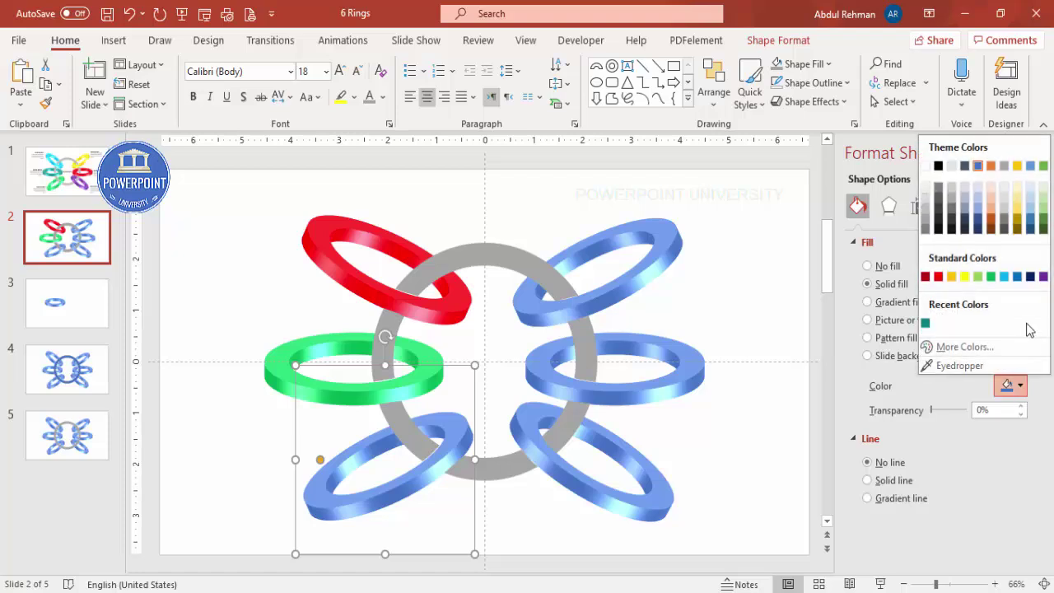
pyautogui.click(1042, 277)
pyautogui.click(640, 504)
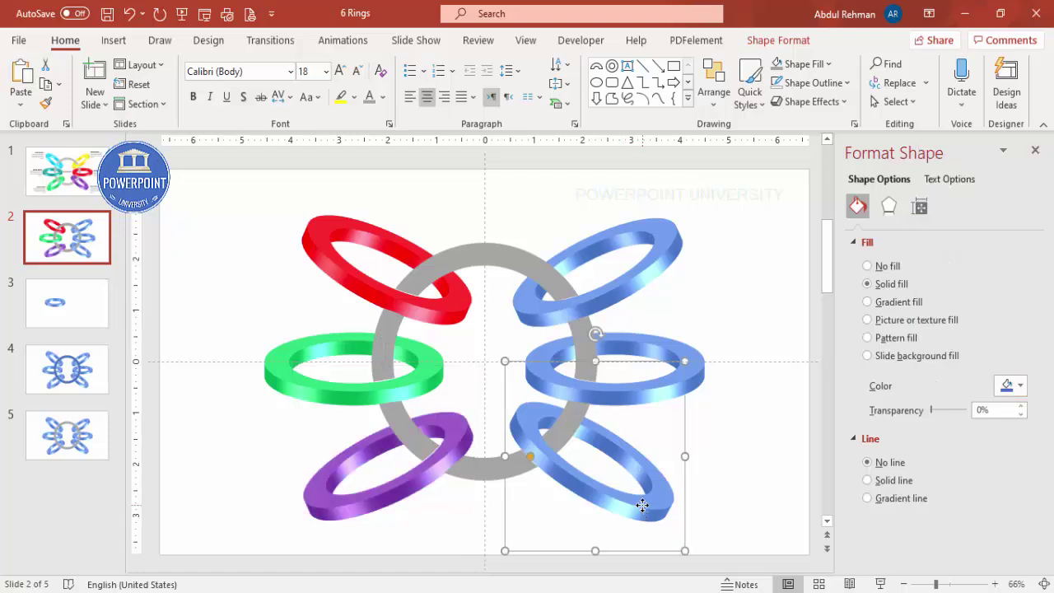
pyautogui.click(1017, 385)
pyautogui.click(927, 325)
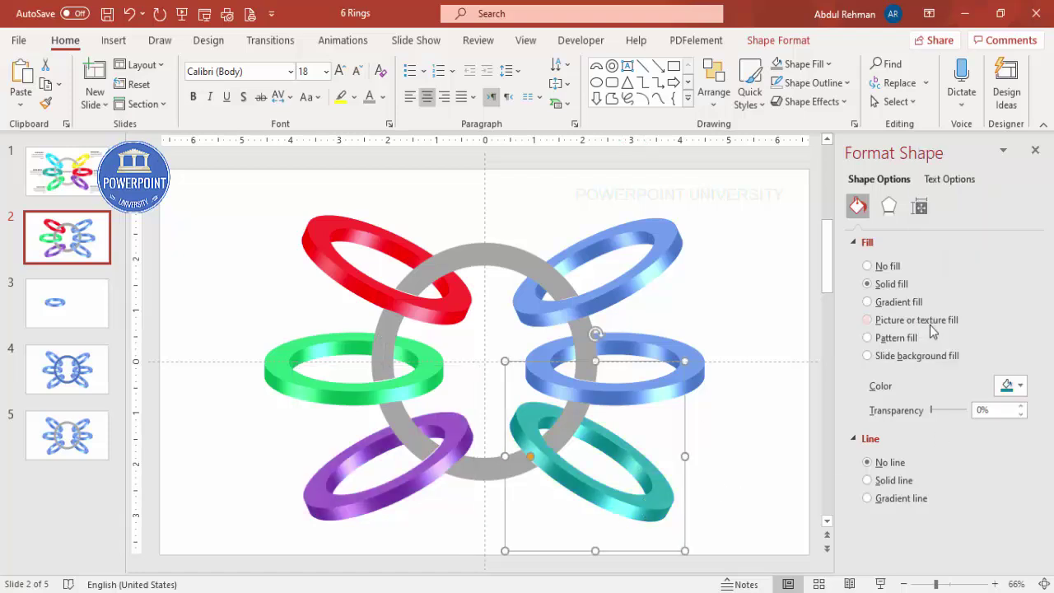
pyautogui.click(707, 368)
# Step: Colour the middle-right ring yellow and the upper-right ring dark blue
pyautogui.click(689, 366)
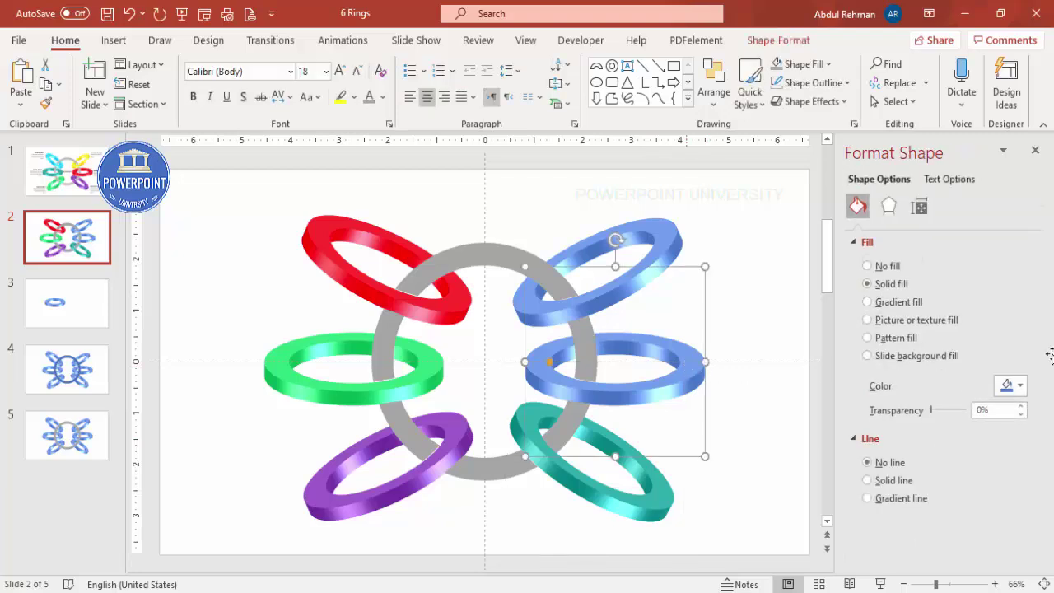
pyautogui.click(1018, 385)
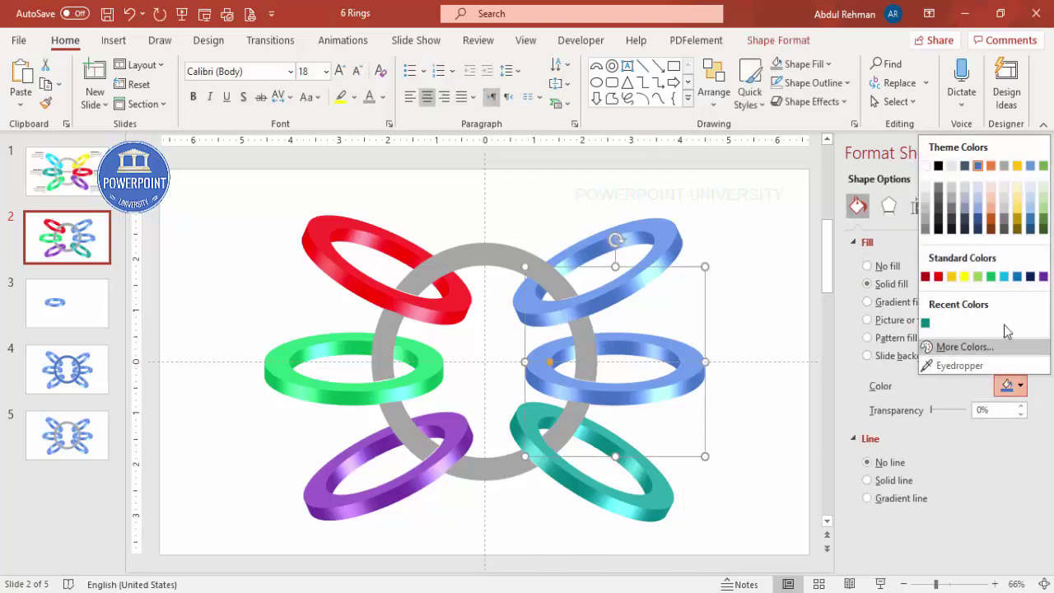
pyautogui.click(959, 278)
pyautogui.click(663, 230)
pyautogui.scroll(1, 663, 231)
pyautogui.click(1020, 387)
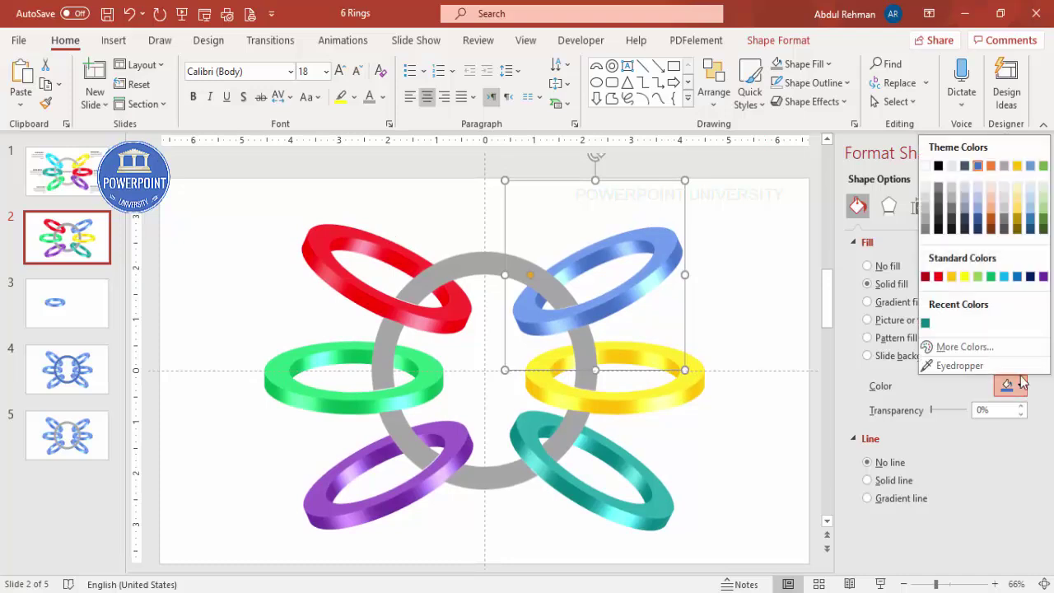
pyautogui.click(1030, 278)
pyautogui.click(758, 309)
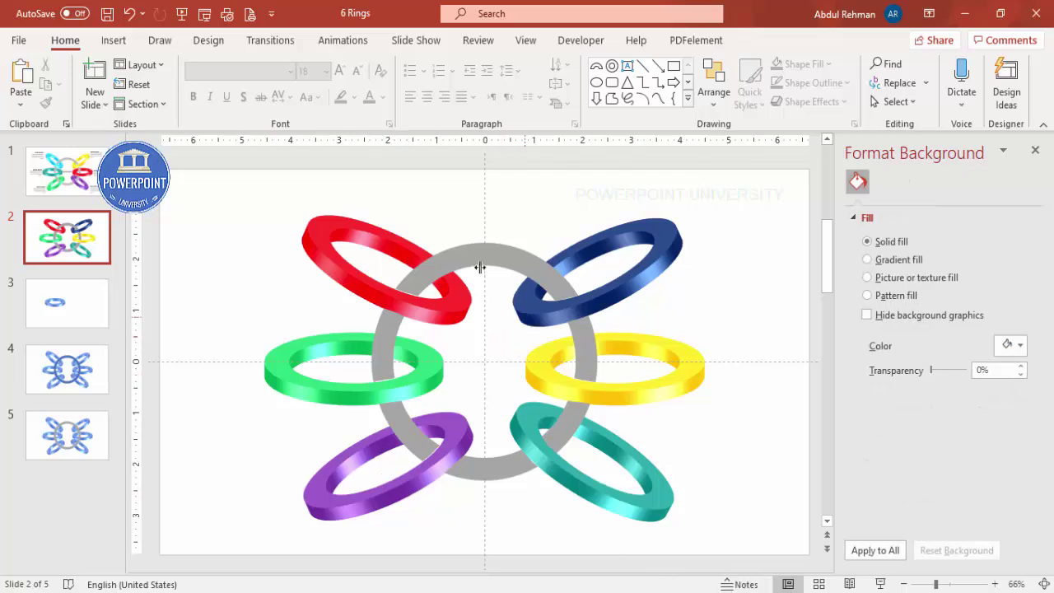
# Step: Add a 'YOUR TITLE' text box in Roboto beside the dark blue ring, widened to one line
pyautogui.click(114, 40)
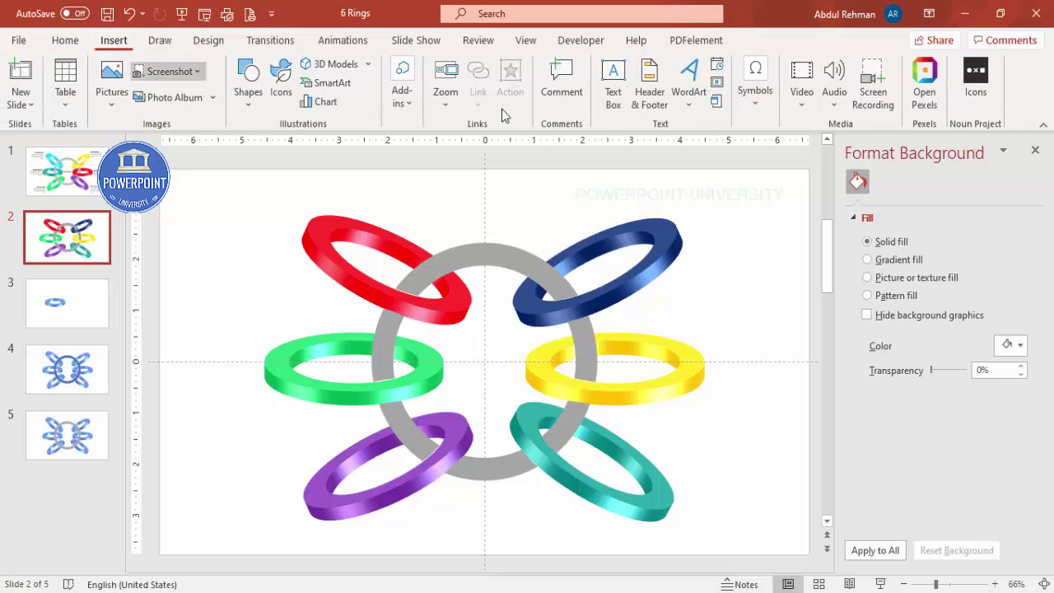
pyautogui.click(612, 91)
pyautogui.moveTo(684, 195); pyautogui.dragTo(758, 209)
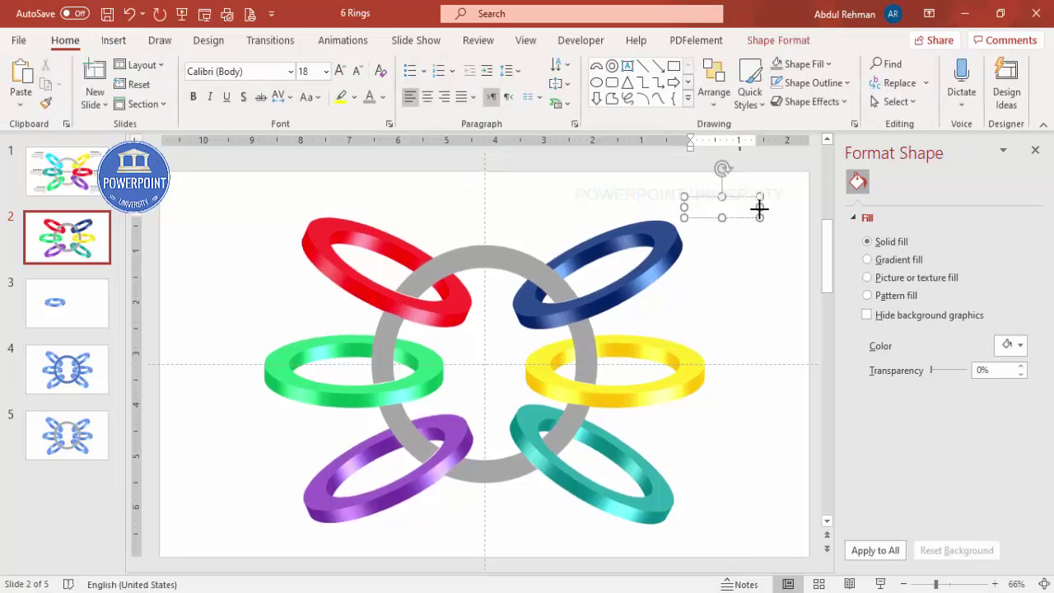
pyautogui.write('YOUR T')
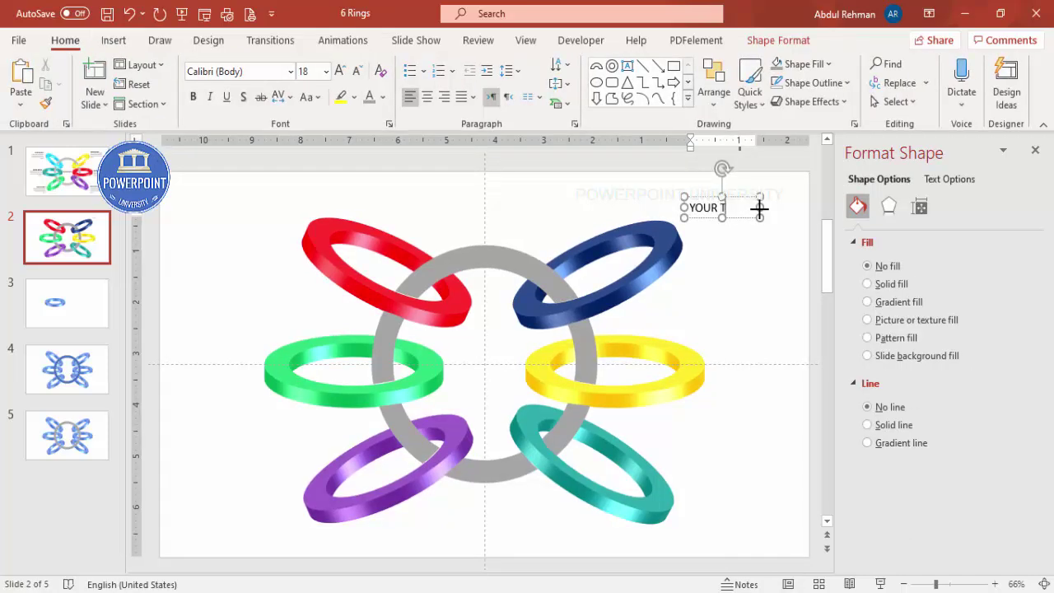
pyautogui.write('ITLE')
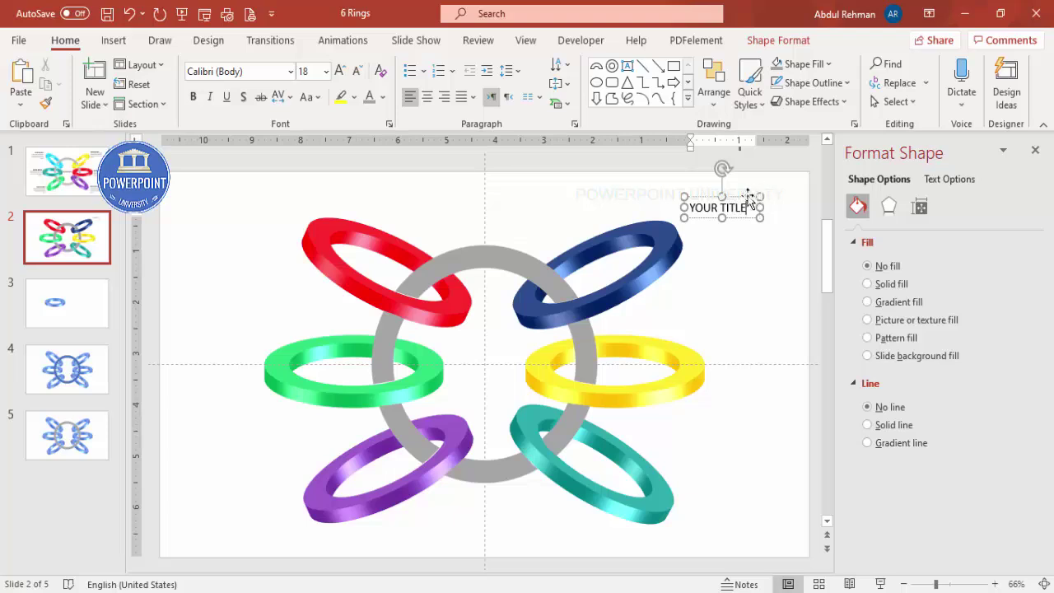
pyautogui.click(742, 200)
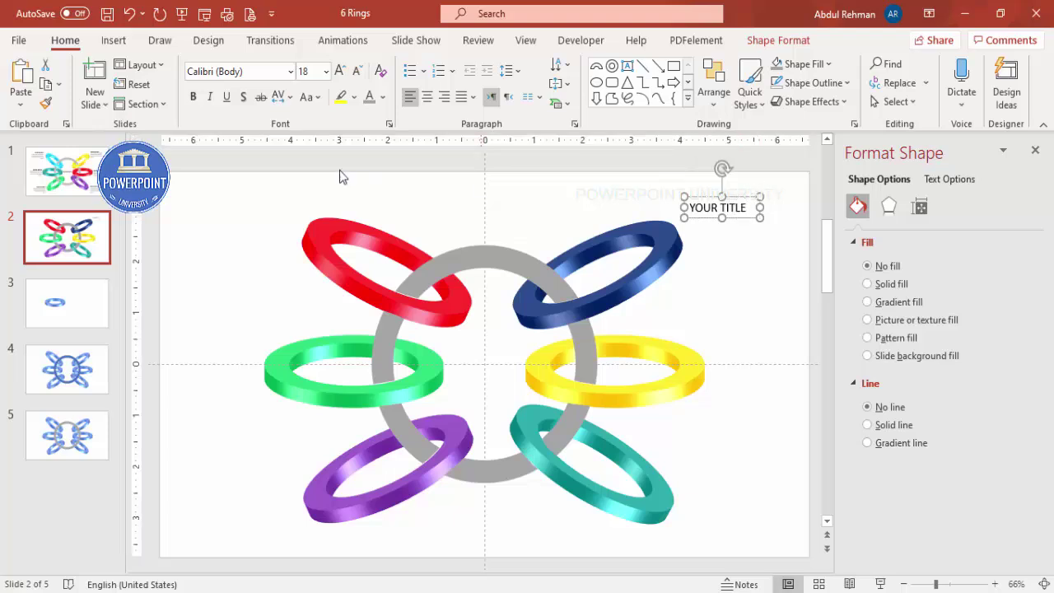
pyautogui.click(270, 73)
pyautogui.write('Roboto')
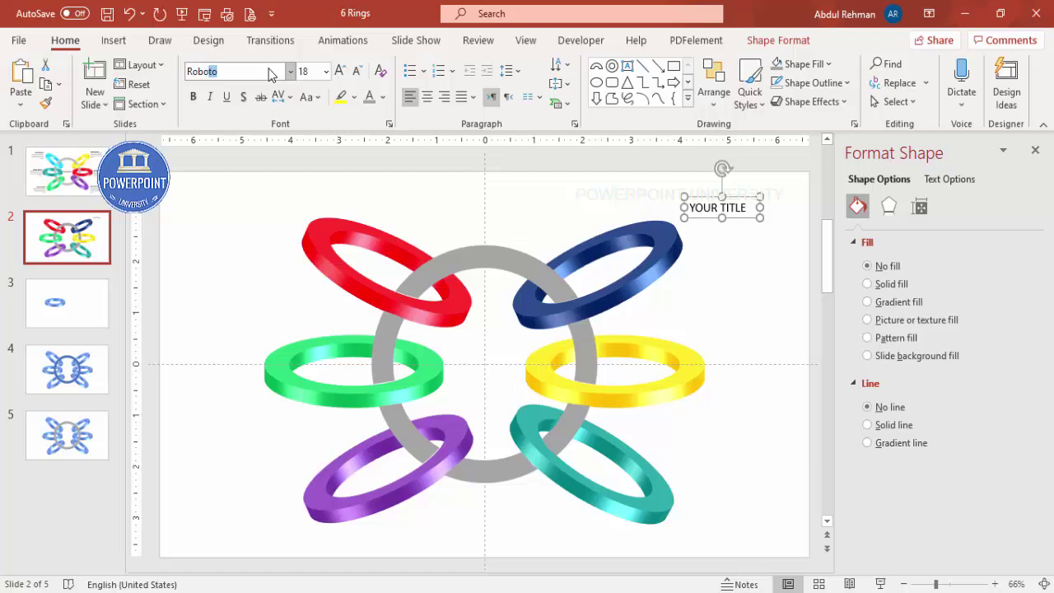
pyautogui.press('Return')
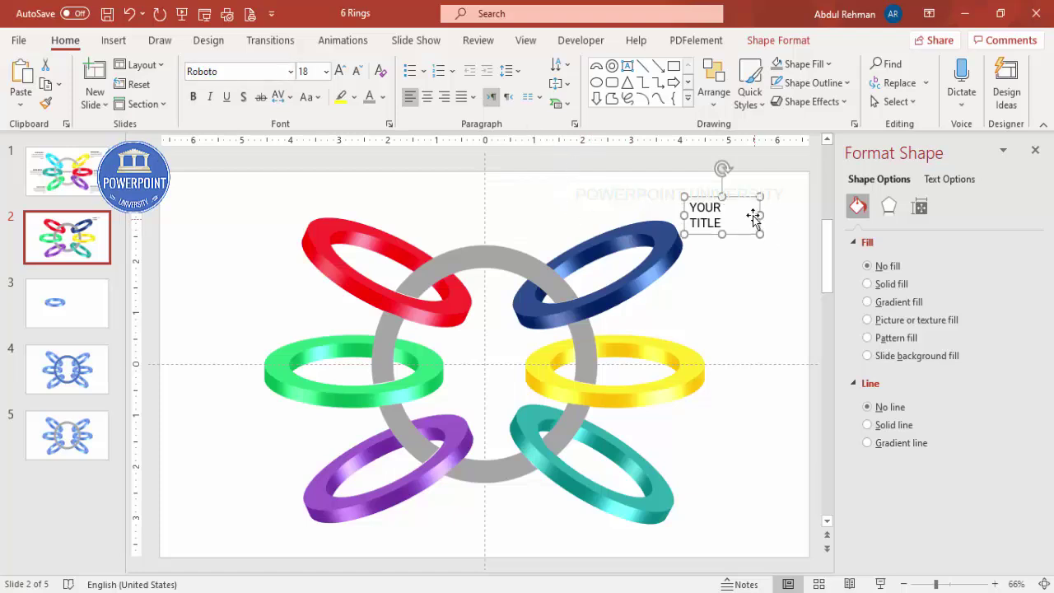
pyautogui.moveTo(760, 214); pyautogui.dragTo(783, 214)
pyautogui.press('Escape')
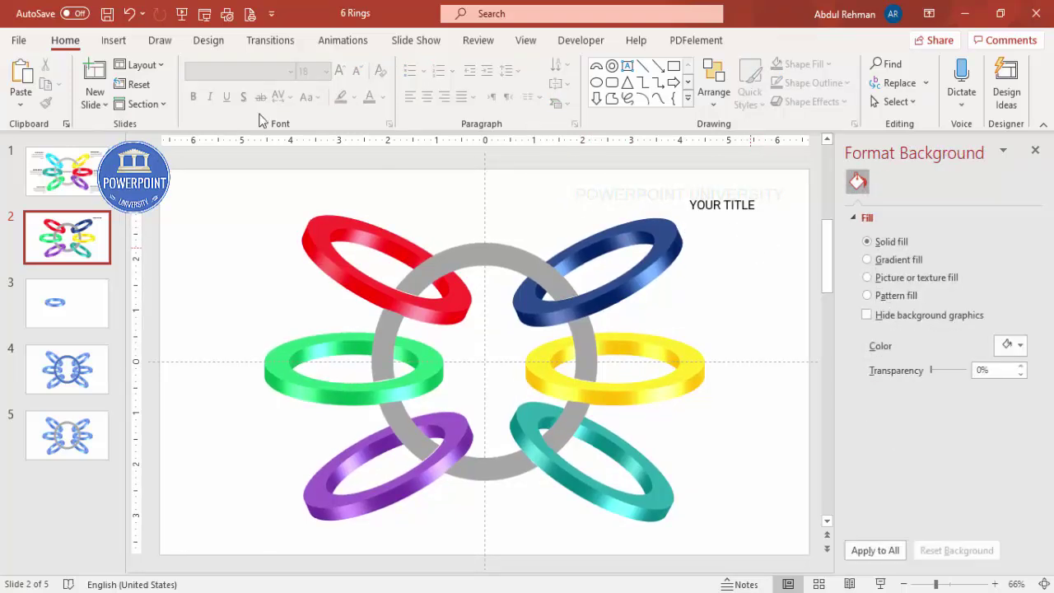
# Step: Add an 'Add detail text here' box beneath it at size 14, narrowed so the text wraps
pyautogui.click(114, 39)
pyautogui.click(613, 86)
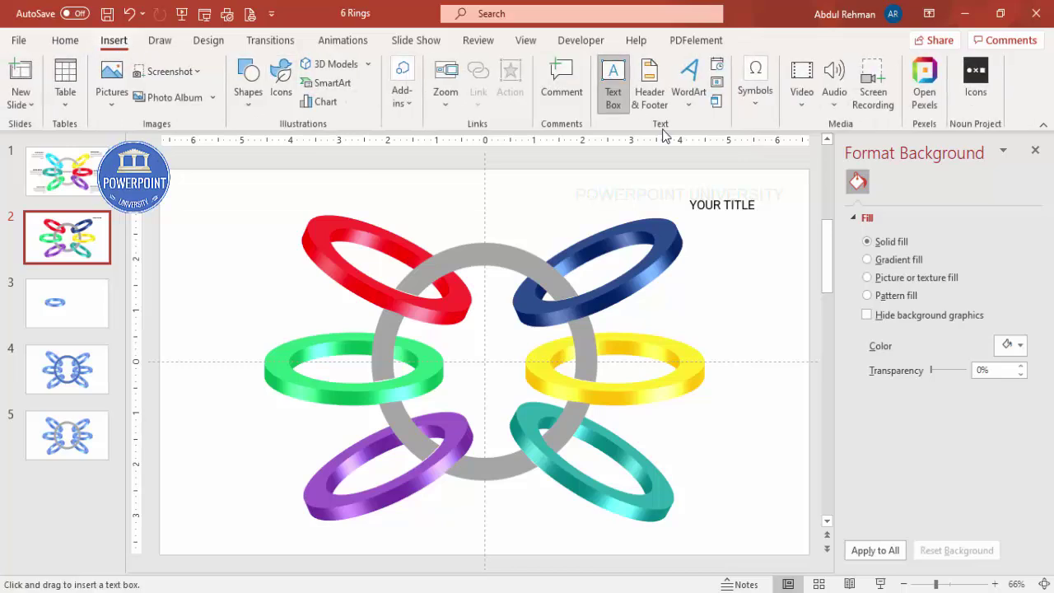
pyautogui.moveTo(704, 219); pyautogui.dragTo(794, 290)
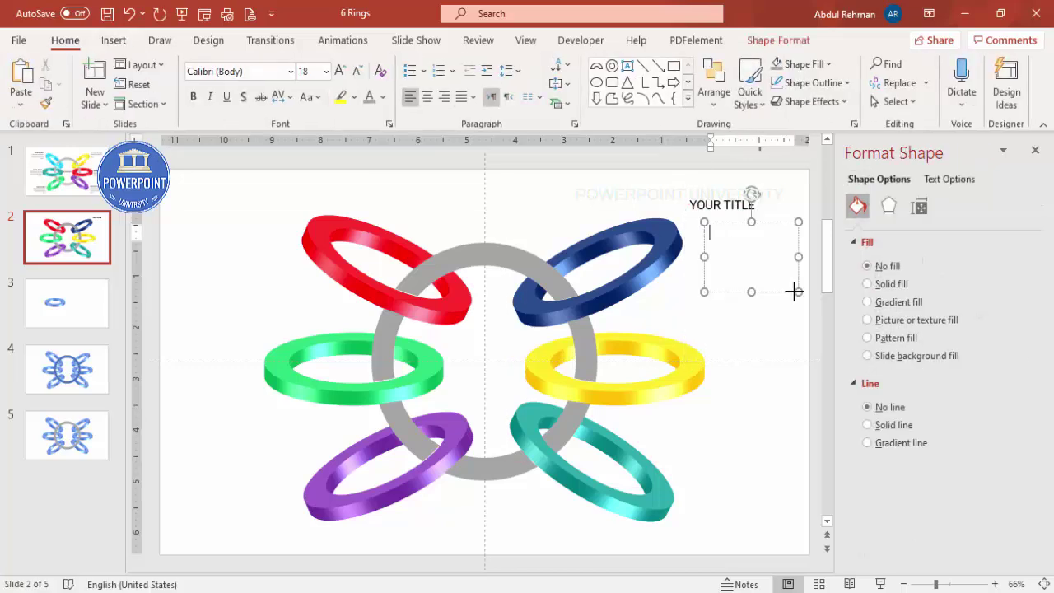
pyautogui.write('add')
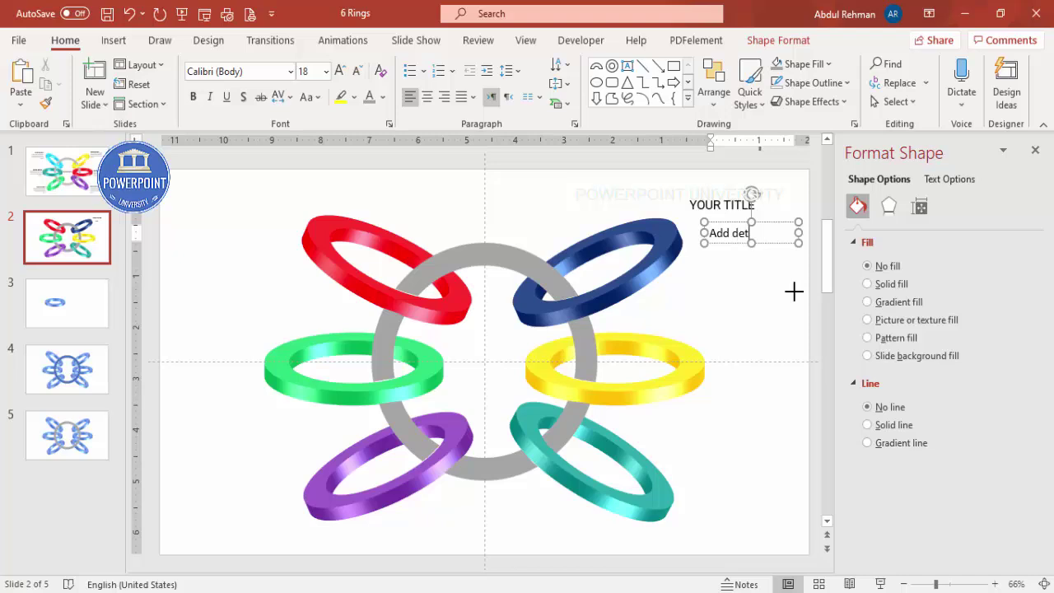
pyautogui.write(' detail text here')
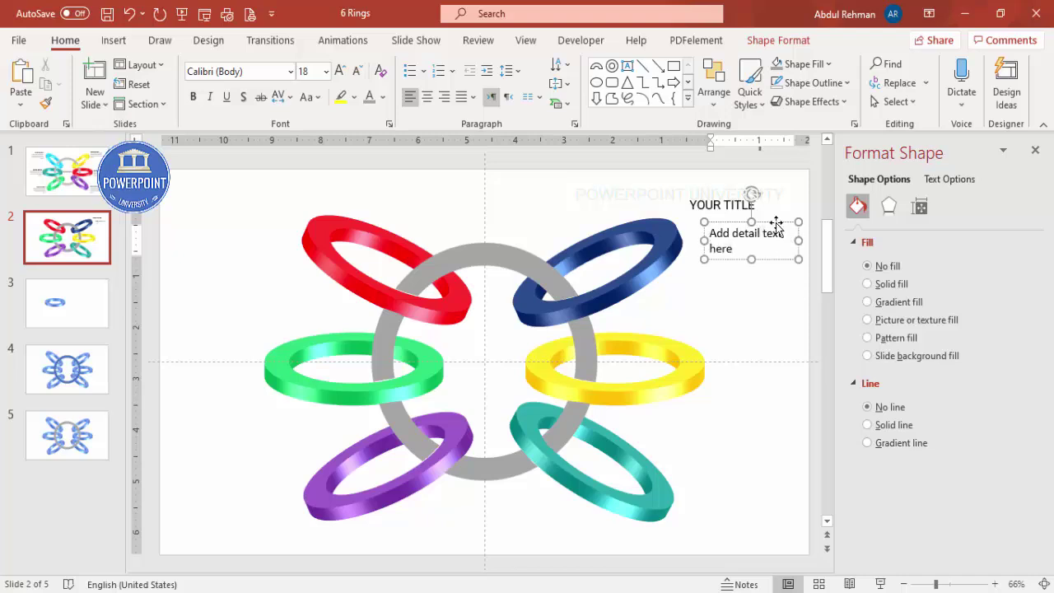
pyautogui.click(775, 224)
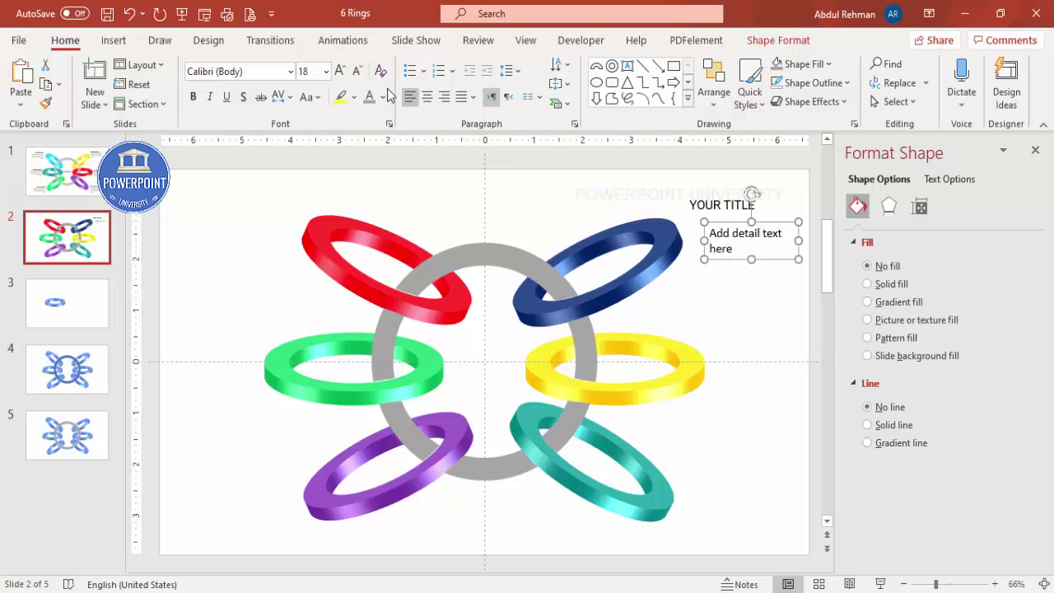
pyautogui.click(359, 74)
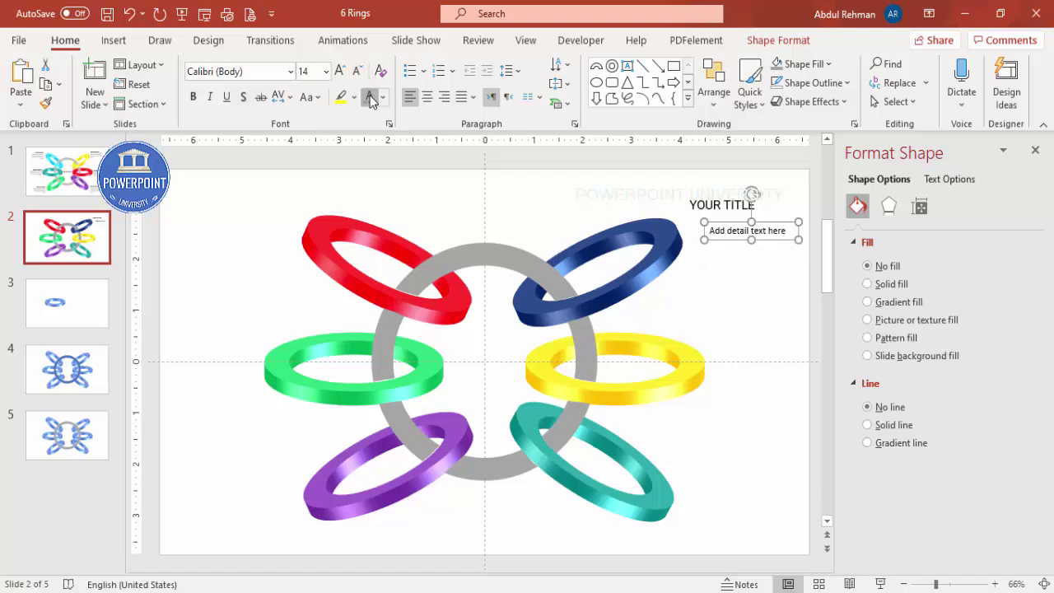
pyautogui.click(358, 74)
pyautogui.moveTo(798, 238); pyautogui.dragTo(743, 216)
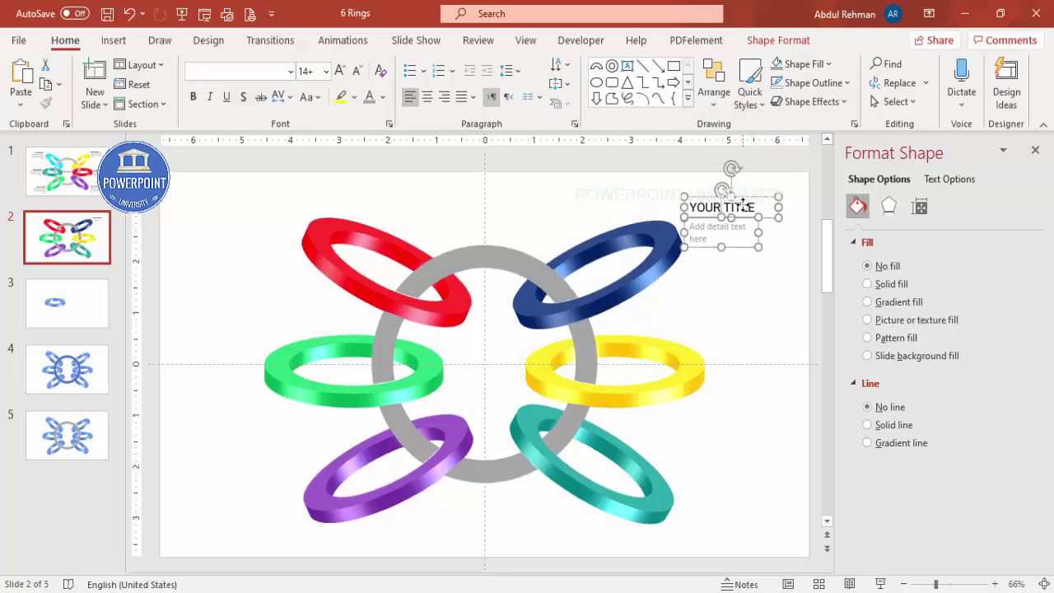
# Step: Duplicate the title-and-detail label pair and drag each copy beside another ring
pyautogui.hotkey('ctrl', 'z')
pyautogui.hotkey('ctrl', 'z')
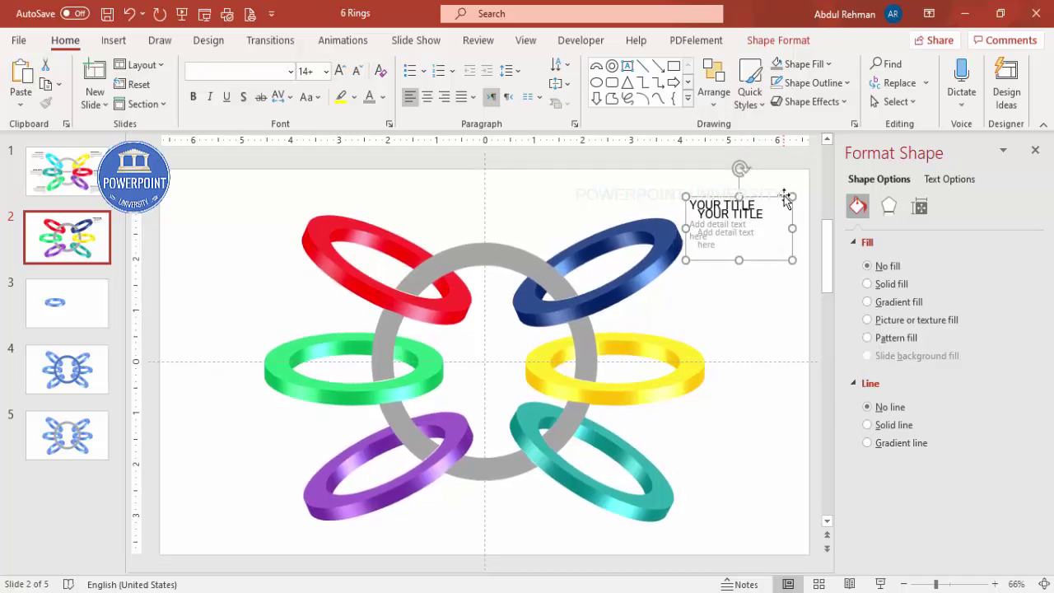
pyautogui.moveTo(780, 238); pyautogui.dragTo(796, 332)
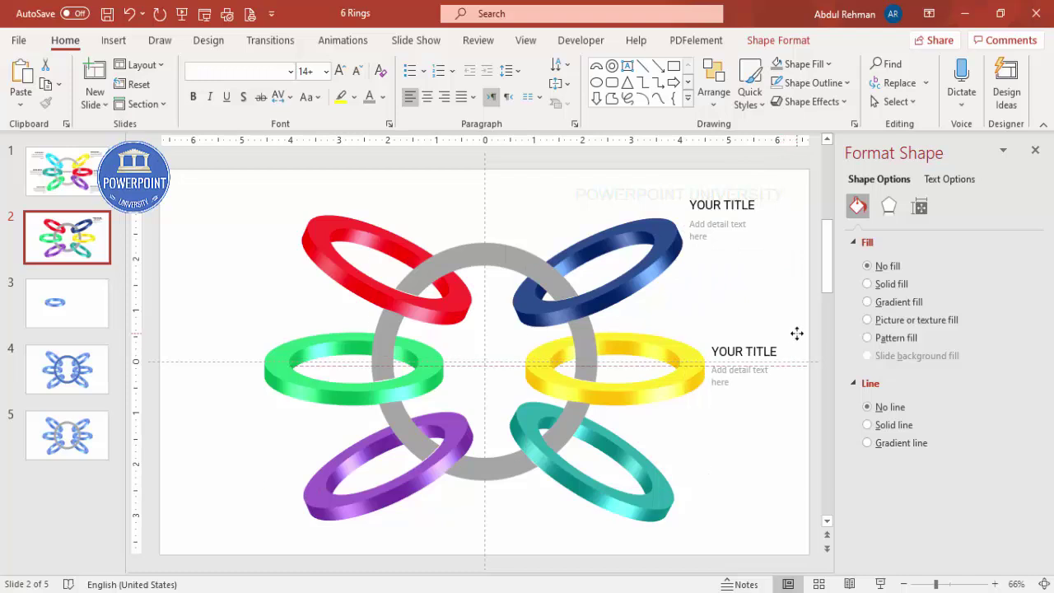
pyautogui.hotkey('ctrl', 'd')
pyautogui.moveTo(786, 477); pyautogui.dragTo(645, 335)
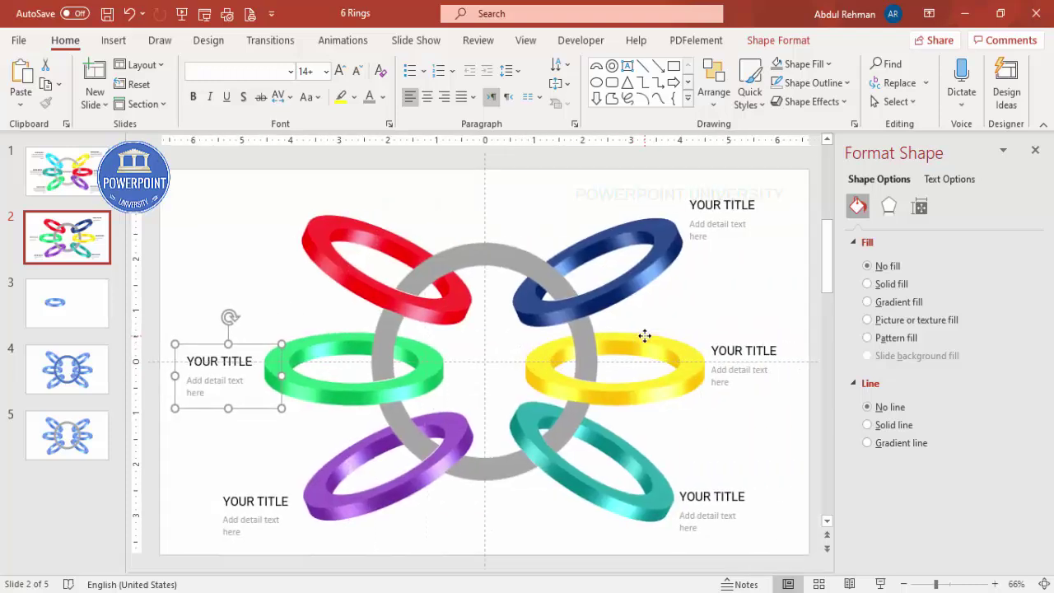
pyautogui.hotkey('ctrl', 'v')
pyautogui.moveTo(253, 188); pyautogui.dragTo(299, 203)
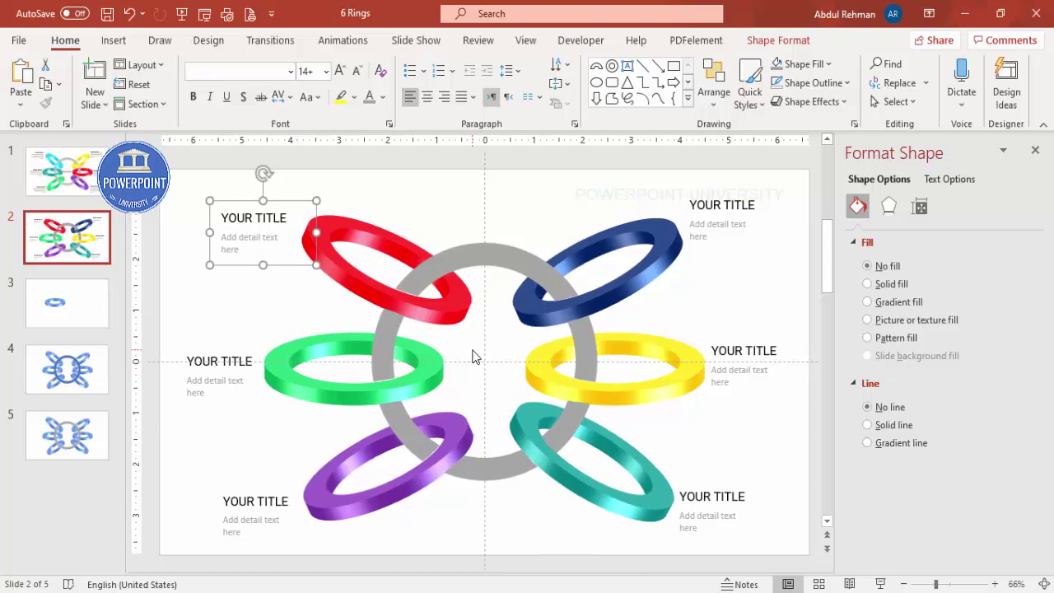
# Step: Add a 'TITLE' text box in the grey ring's centre, centre-aligned, bold, at 20 pt
pyautogui.click(114, 39)
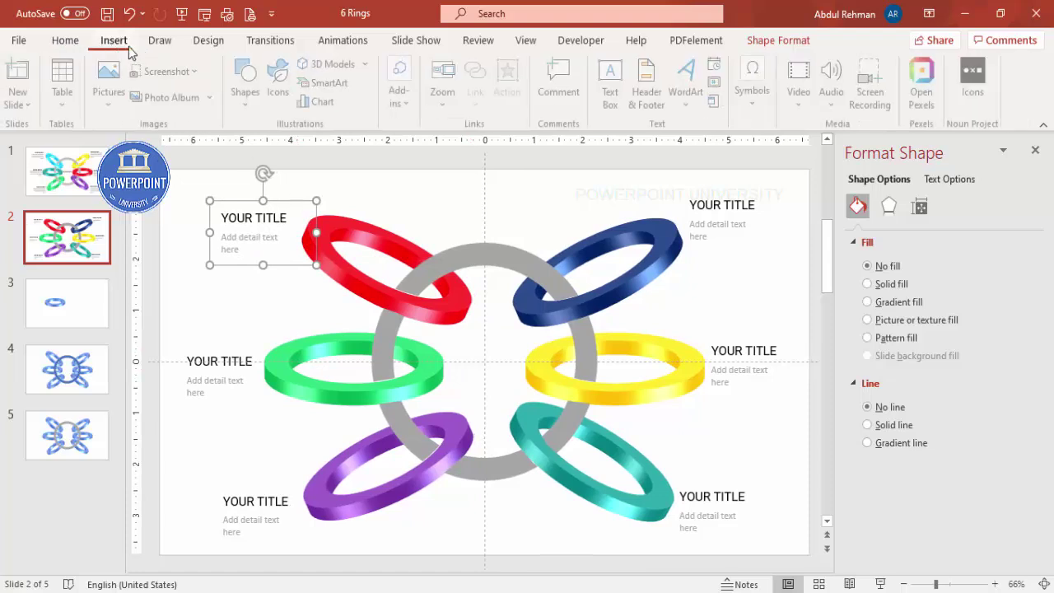
pyautogui.click(612, 85)
pyautogui.moveTo(456, 356); pyautogui.dragTo(509, 372)
pyautogui.write('TITLE')
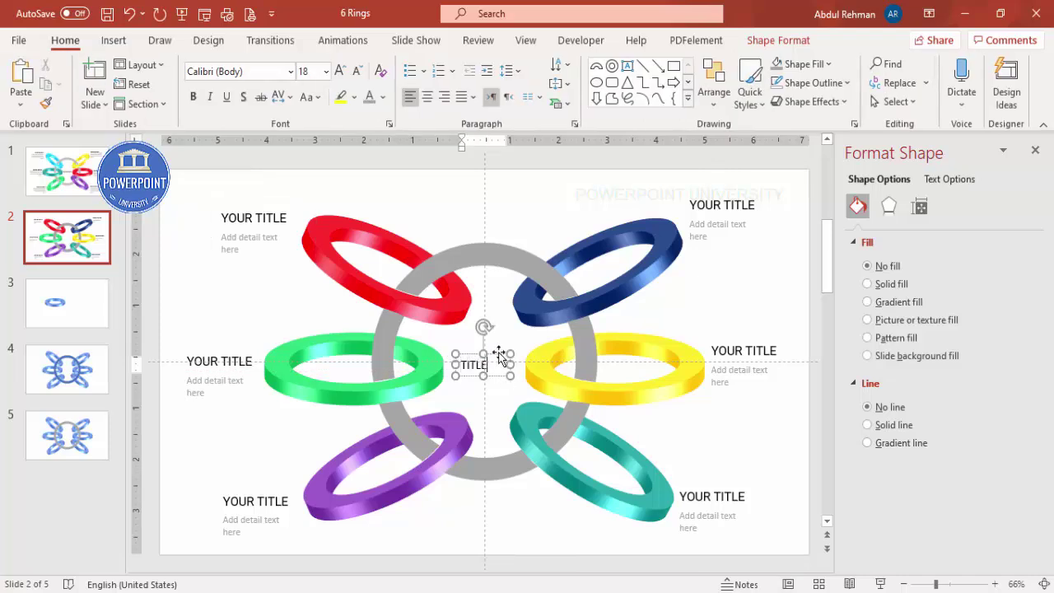
pyautogui.click(498, 353)
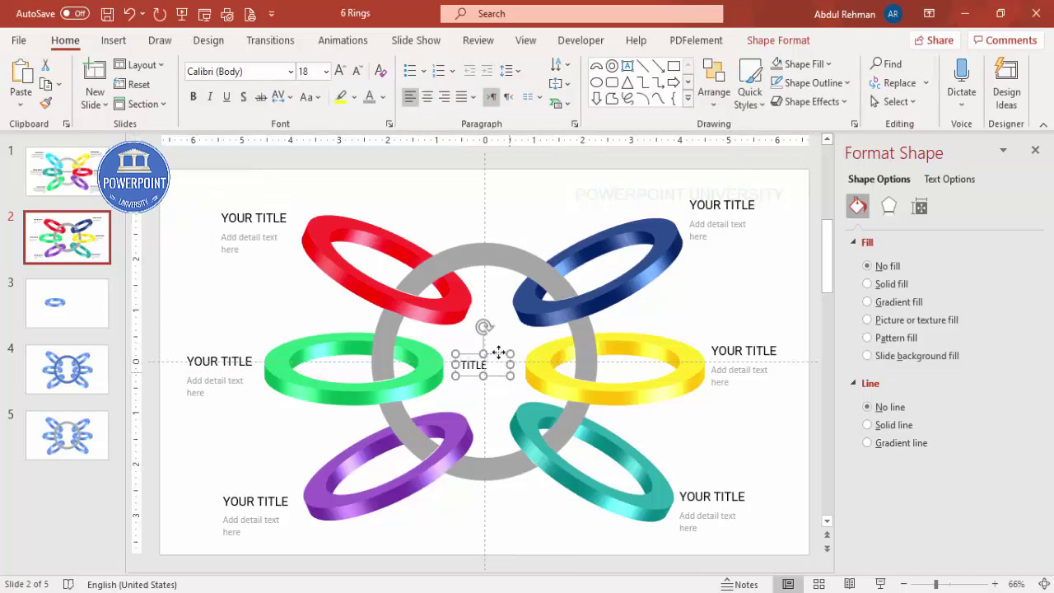
pyautogui.click(428, 99)
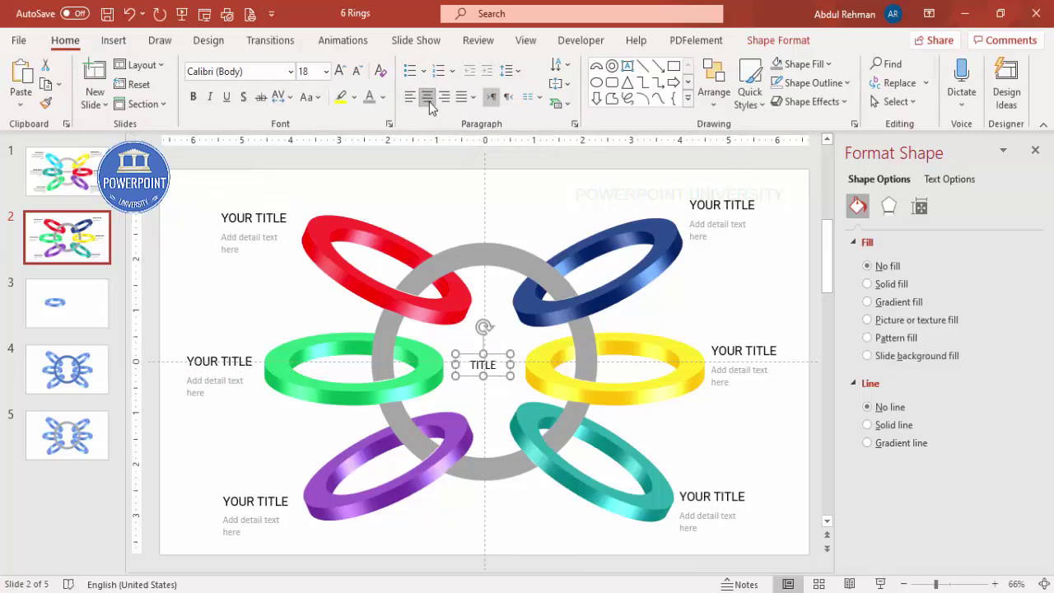
pyautogui.click(194, 97)
pyautogui.click(339, 70)
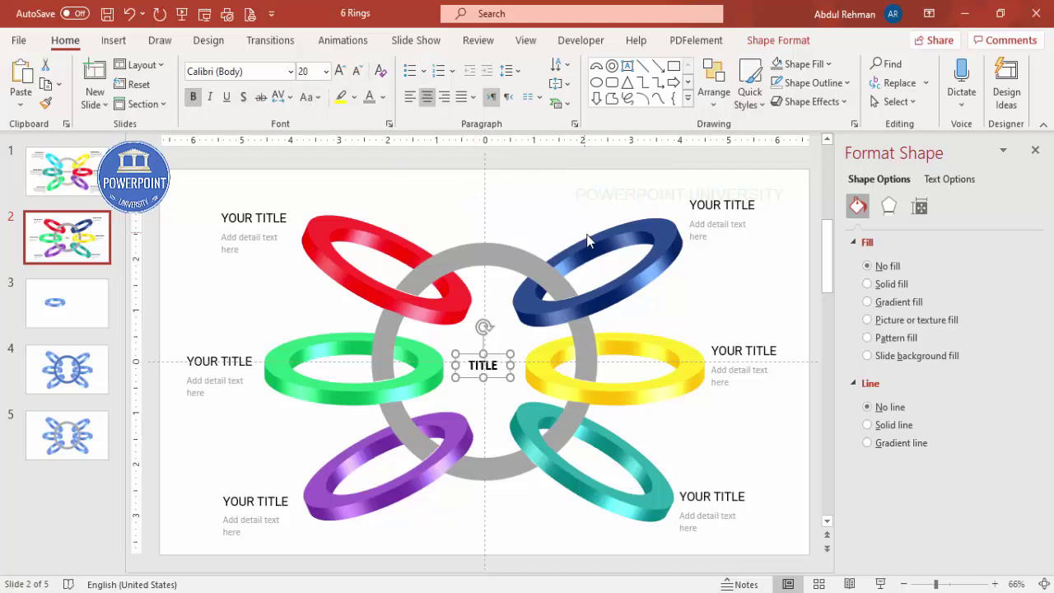
pyautogui.click(559, 212)
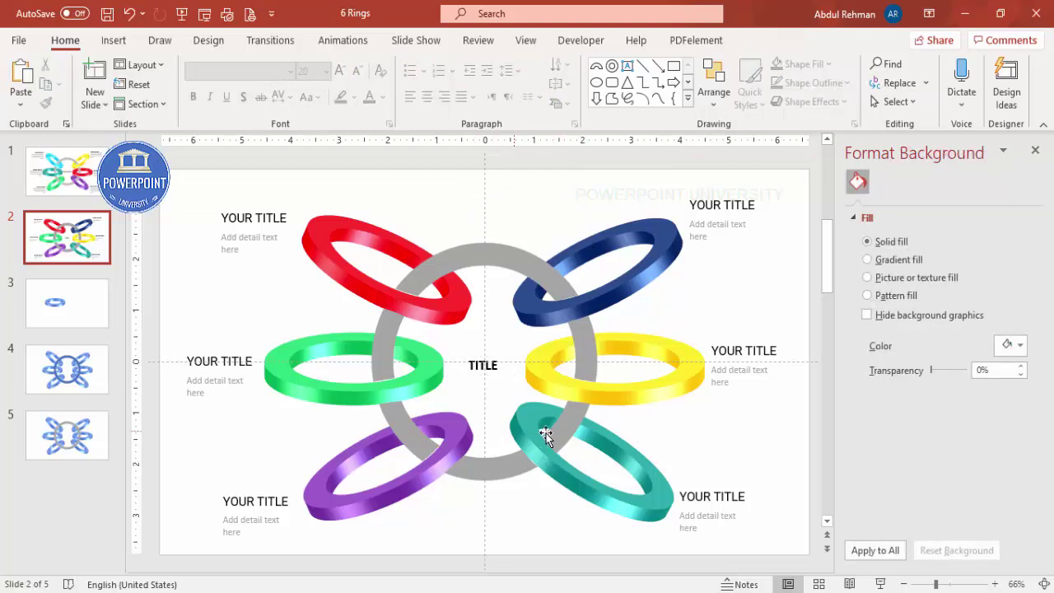